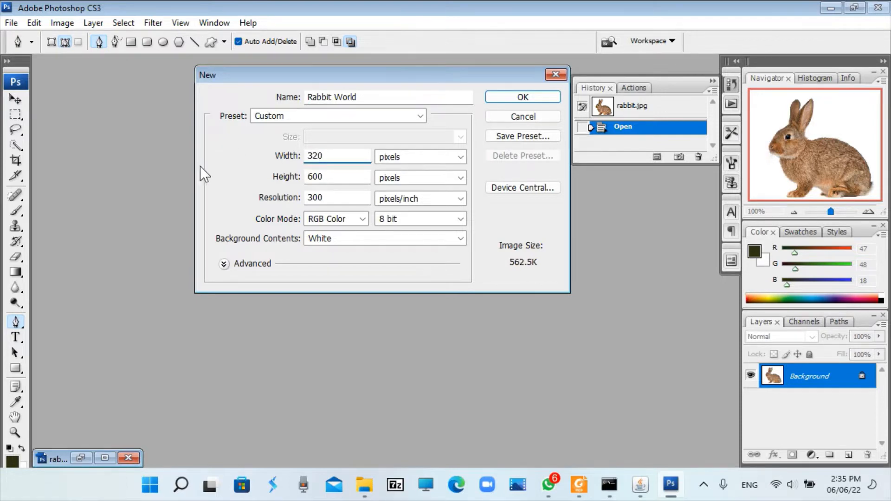
Step: Set the new document's height to 300 pixels and its resolution to 150 pixels/inch
double_click(325, 183)
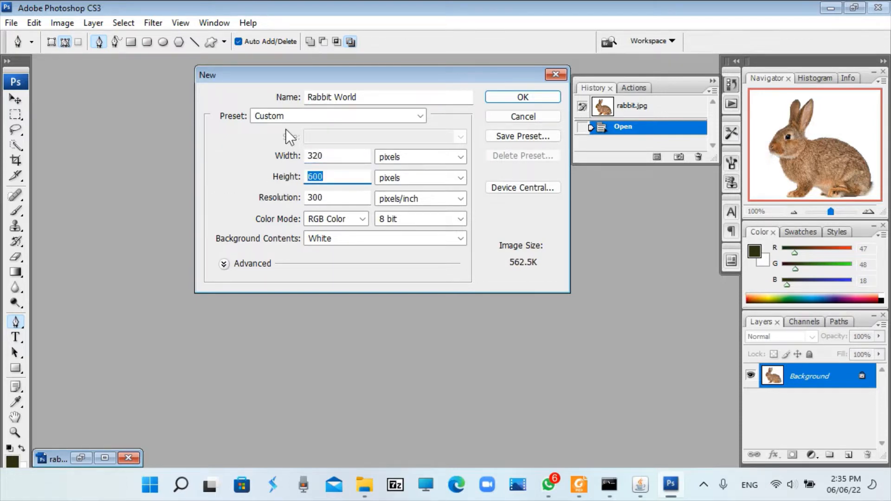
type("300")
key("Tab")
type("150")
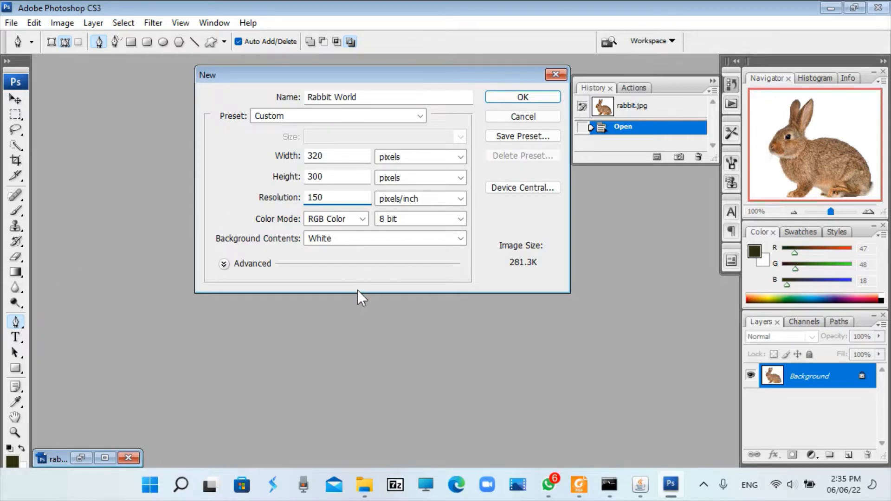
Step: Choose 16 bit color depth and transparent background contents, and create the Rabbit World document
left_click(460, 218)
left_click(440, 255)
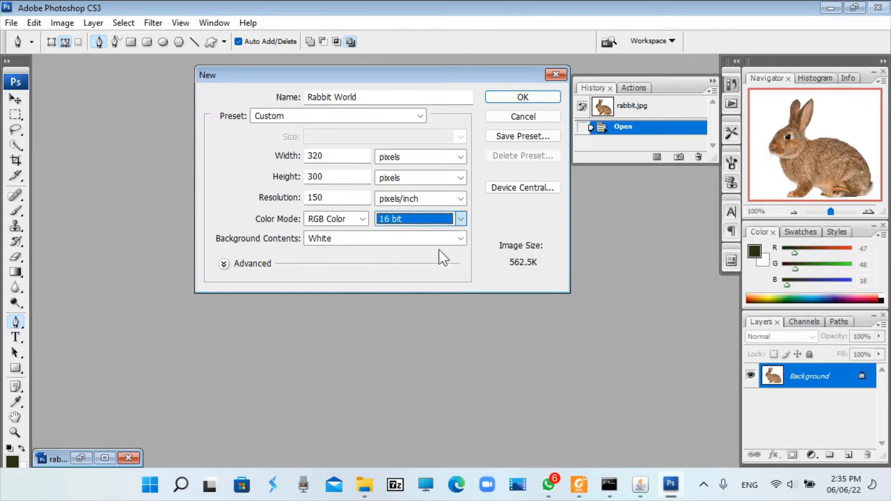
left_click(418, 235)
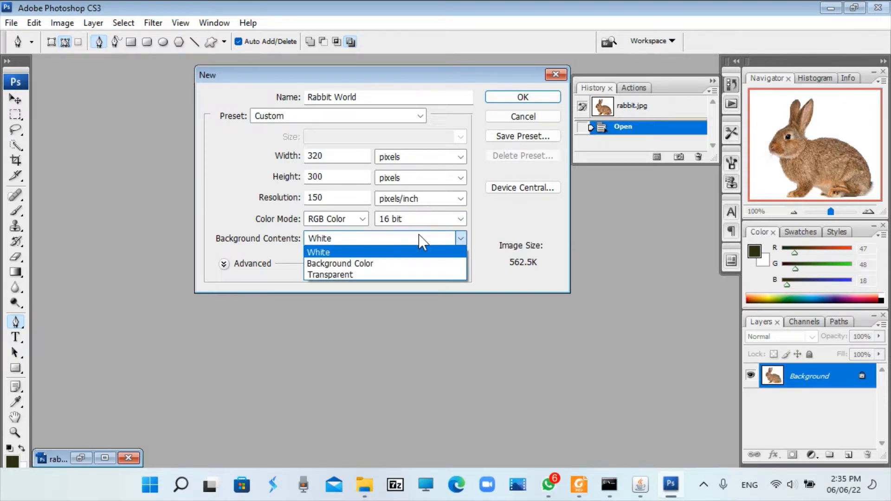
left_click(392, 274)
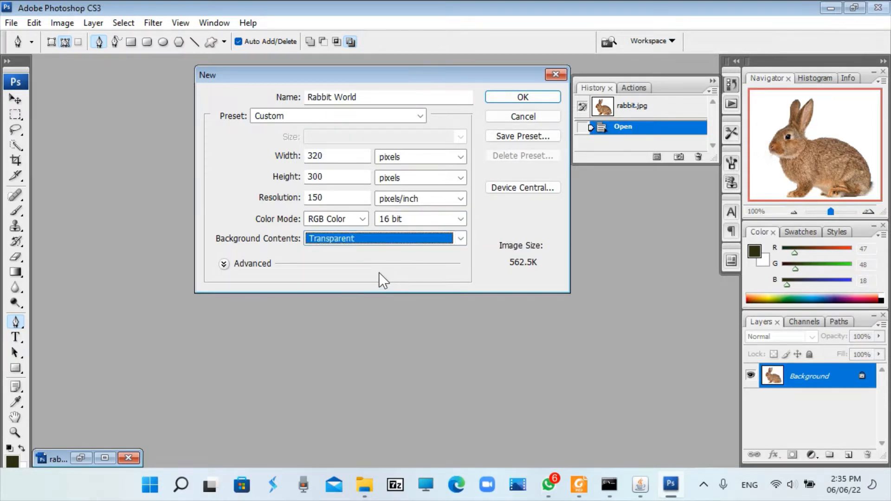
left_click(508, 99)
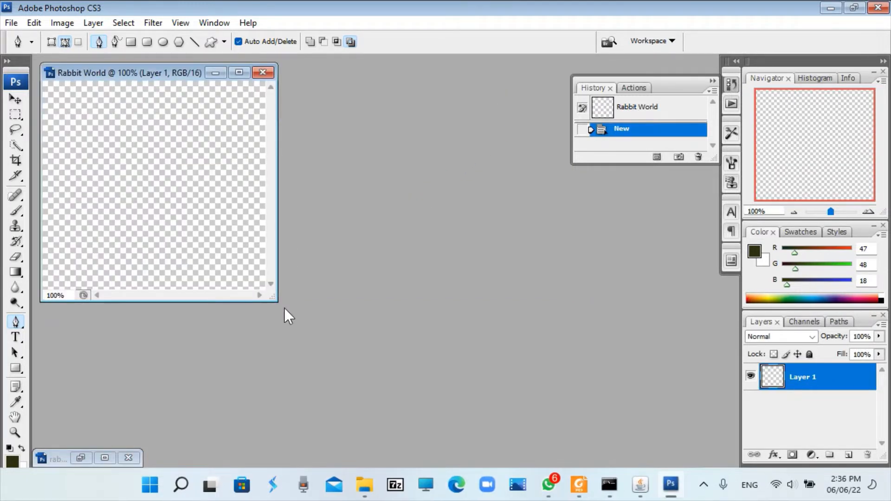
Step: Enlarge the Rabbit World document window and zoom the canvas to about 135%
left_click_drag(273, 298, 442, 422)
left_click(866, 214)
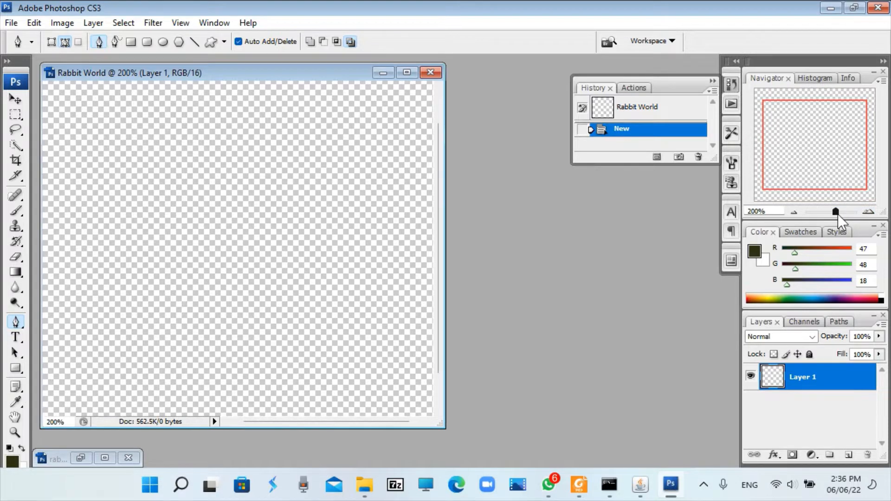
left_click_drag(837, 214, 833, 214)
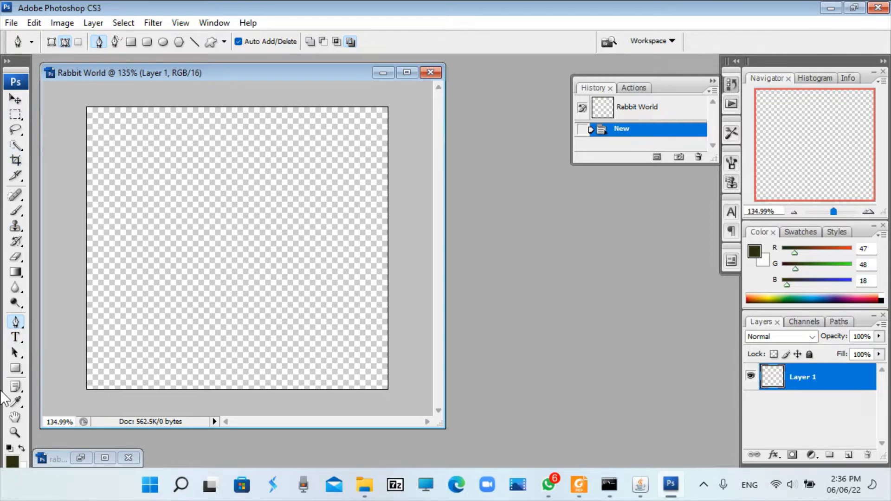
Step: Set the foreground color to a very dark brown, RGB 43, 25, 2
left_click(12, 460)
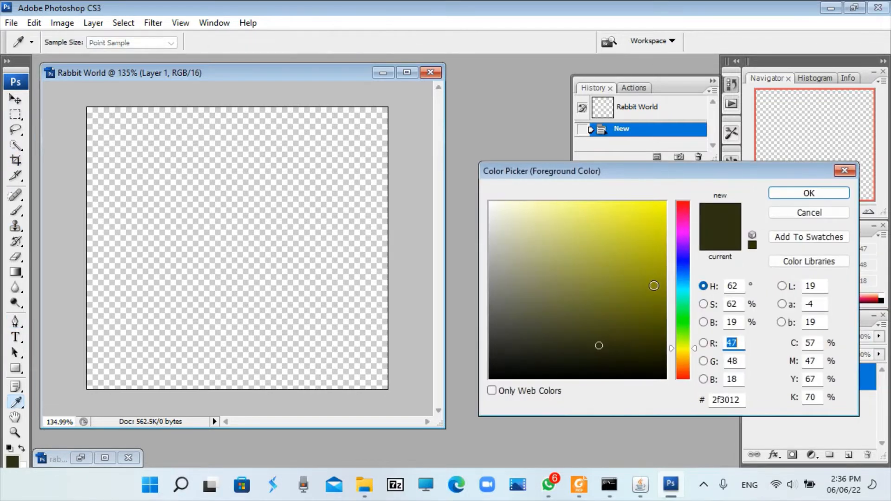
left_click(682, 362)
left_click(652, 347)
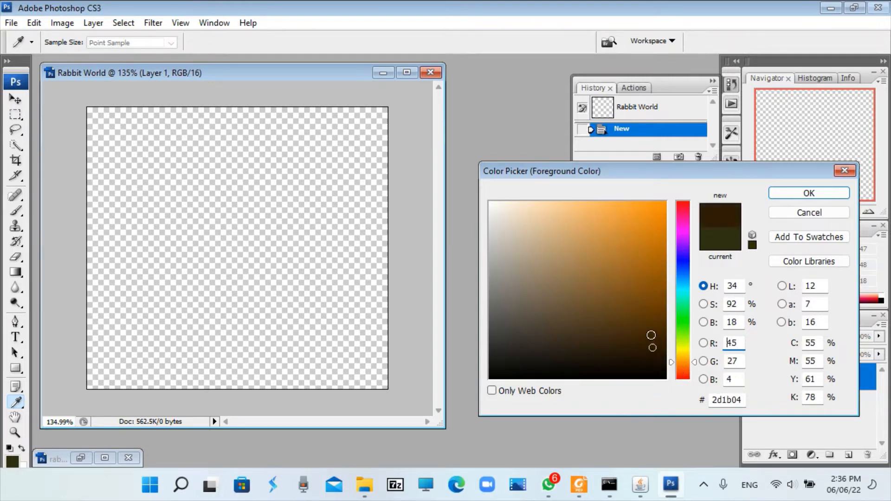
left_click(649, 335)
left_click(657, 349)
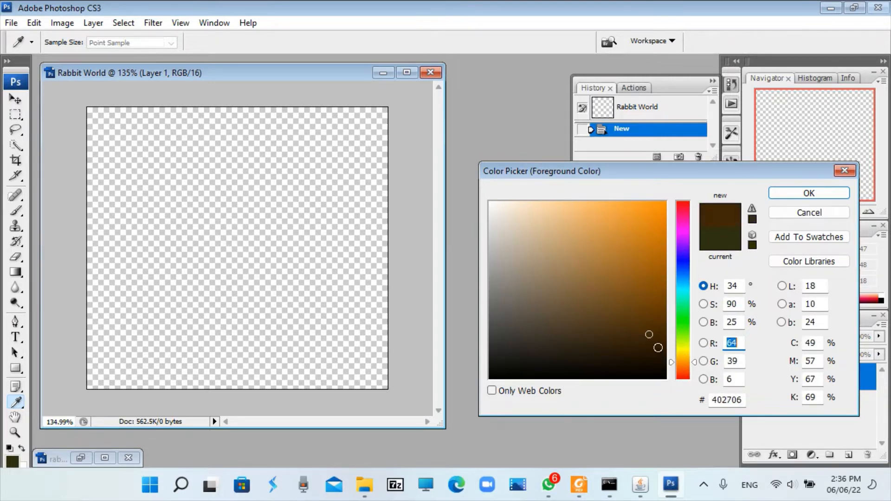
left_click(808, 193)
key("p")
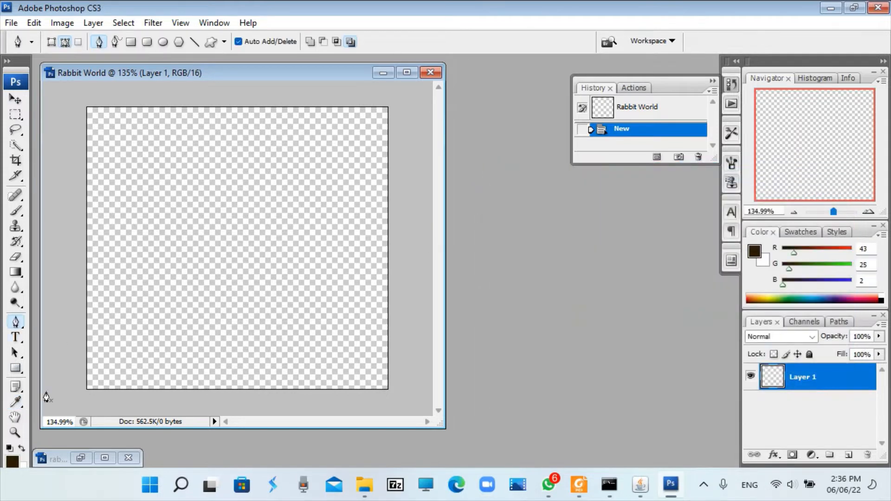
Step: Activate the Gradient tool and load the Foreground to Background preset into the gradient editor
left_click(16, 277)
left_click(74, 270)
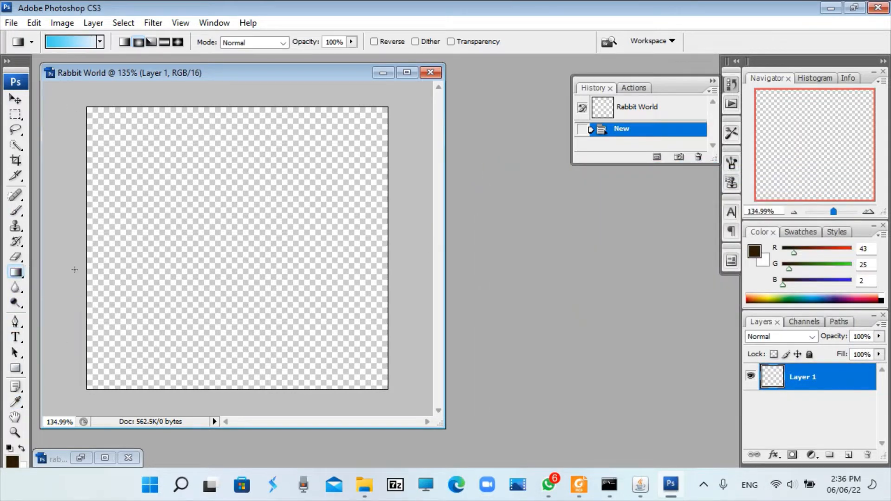
left_click(71, 41)
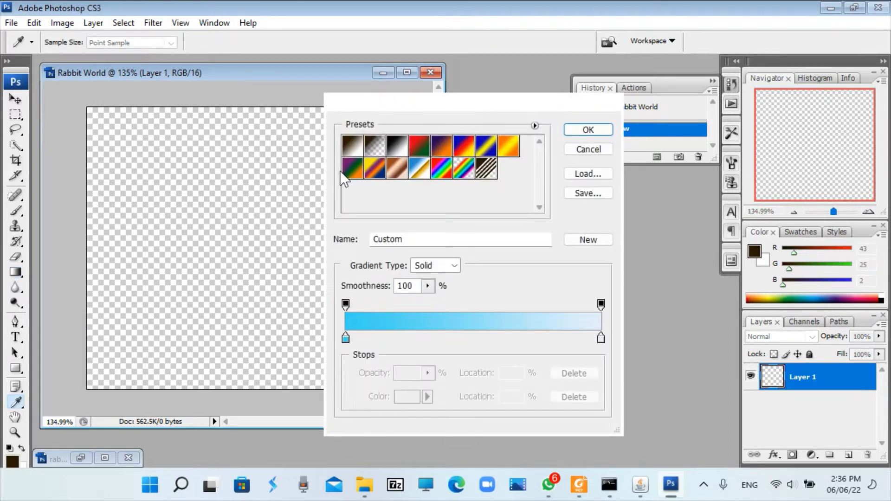
left_click(351, 147)
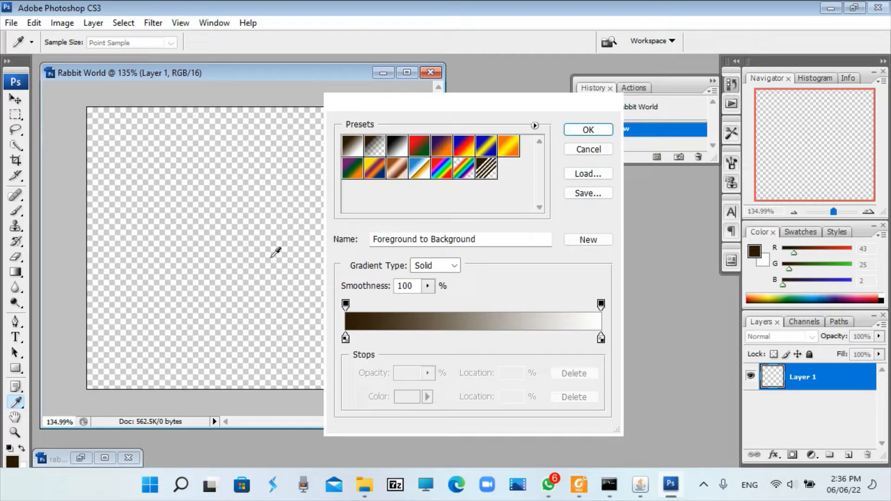
Step: Change the gradient's starting color stop to brown #5f3806
left_click(345, 338)
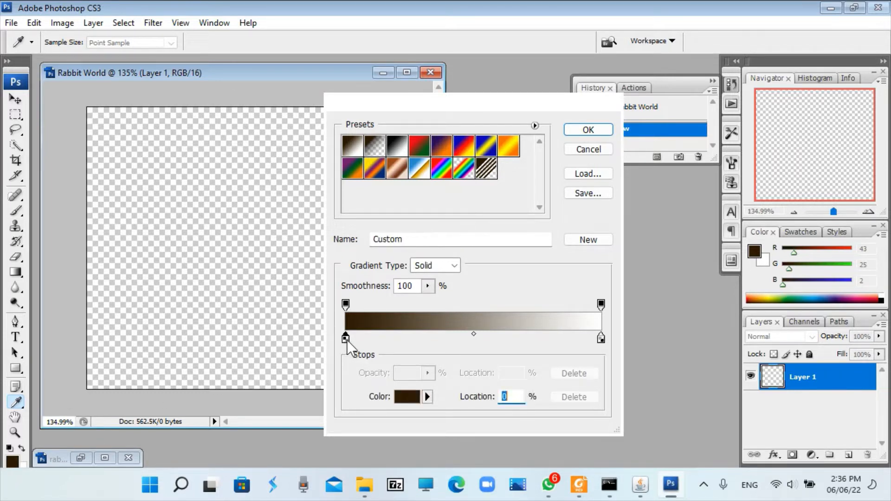
left_click(408, 396)
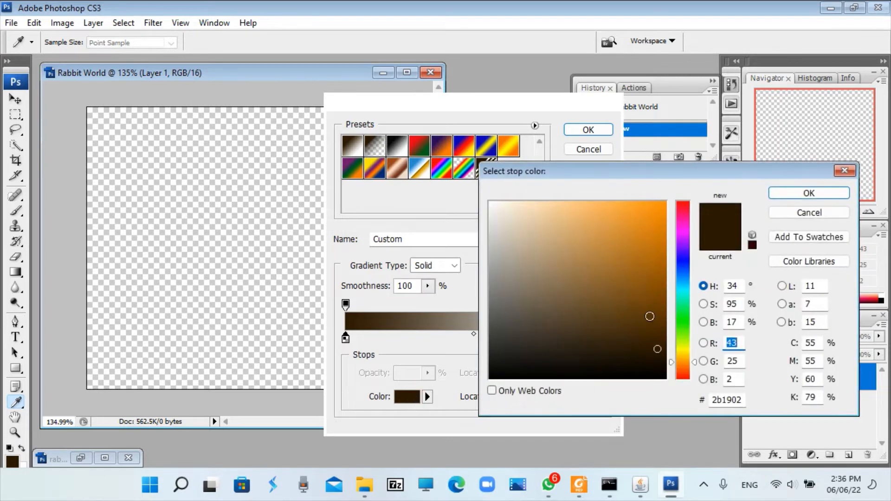
left_click(642, 351)
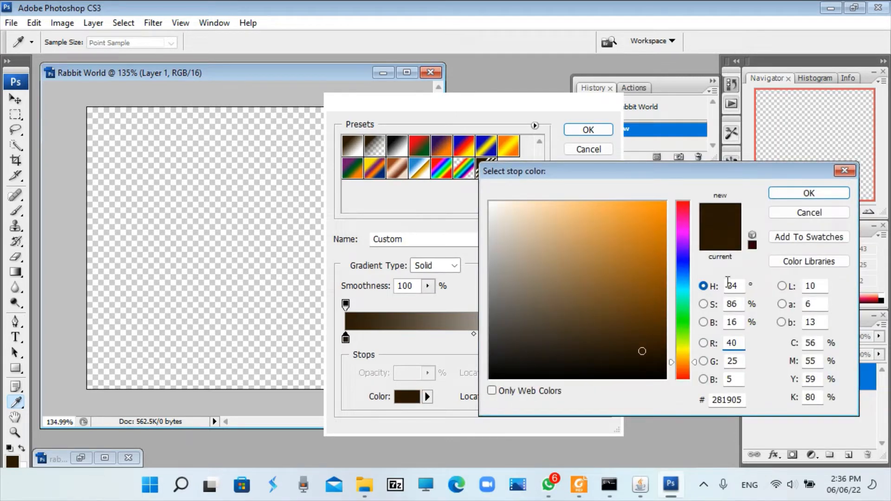
left_click(659, 349)
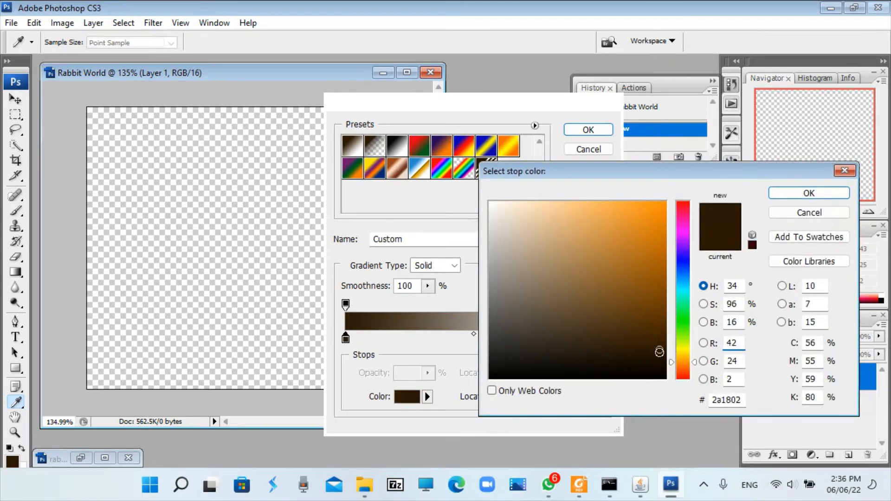
mouse_move(646, 327)
left_mouse_down()
mouse_move(662, 326)
mouse_move(656, 304)
left_mouse_up()
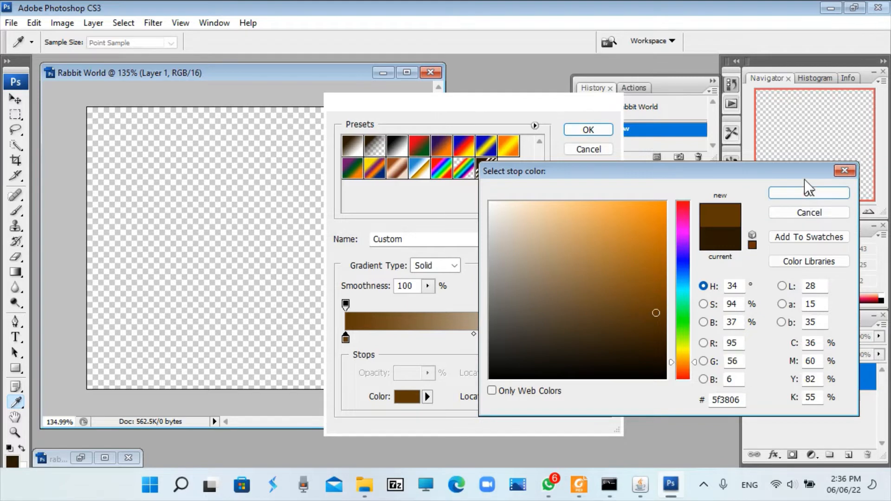
left_click(800, 193)
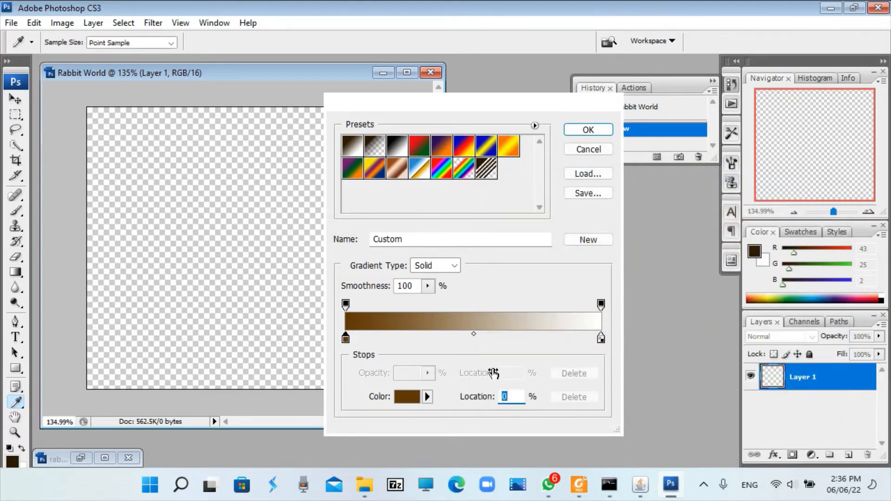
Step: Place the gradient's end color stop at 99% and keep its color white (#ffffff)
left_click_drag(600, 340, 598, 338)
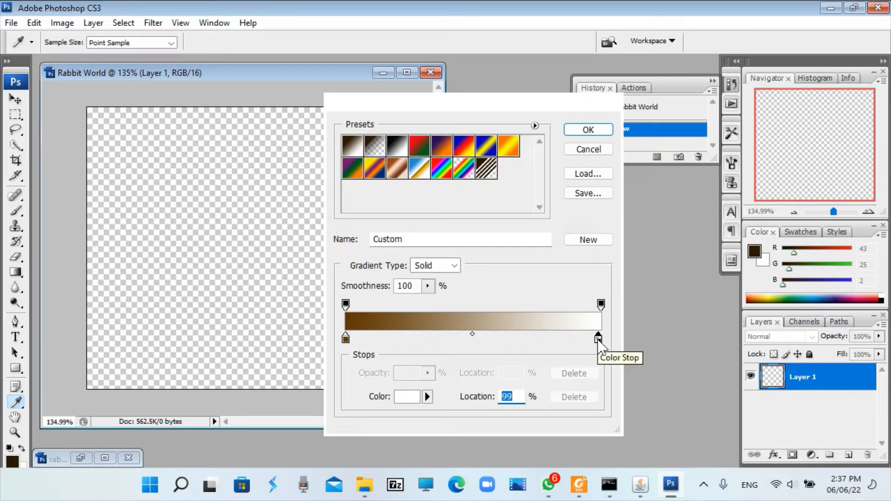
double_click(598, 338)
left_click(527, 215)
left_click(411, 176)
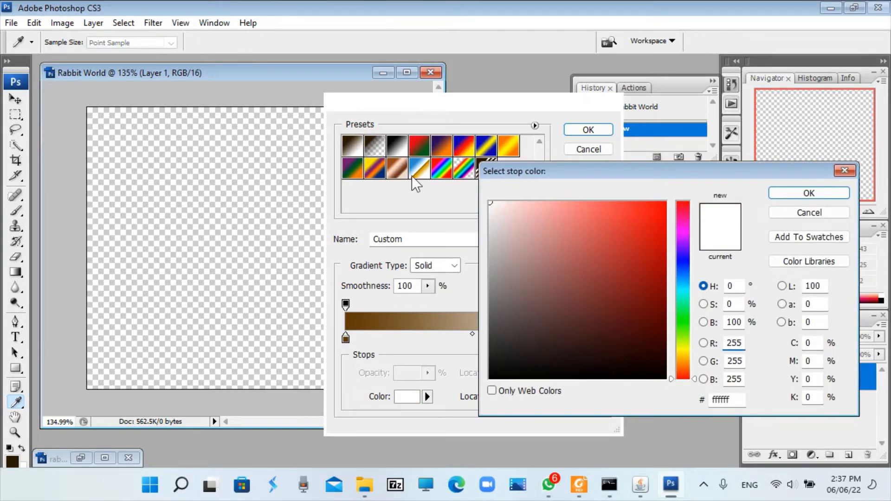
left_click(823, 197)
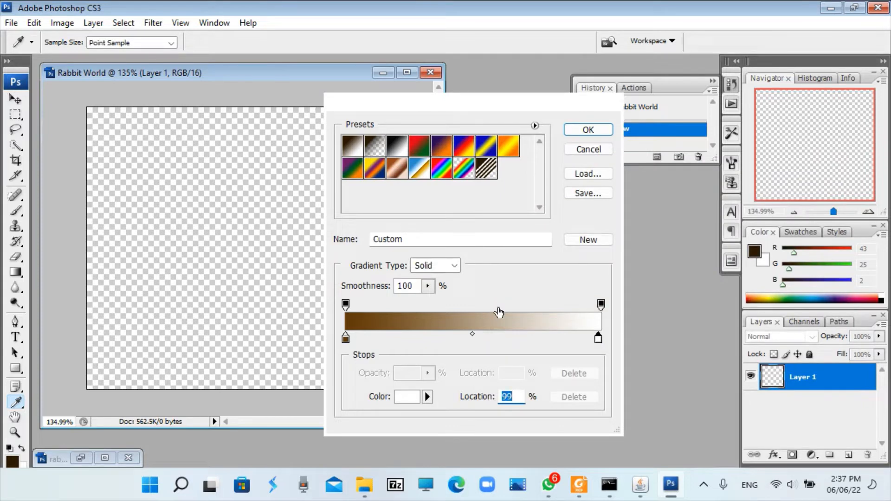
Step: Accept the edited gradient and fill Layer 1 with it linearly from the canvas's upper edge to near its lower edge
left_click(583, 135)
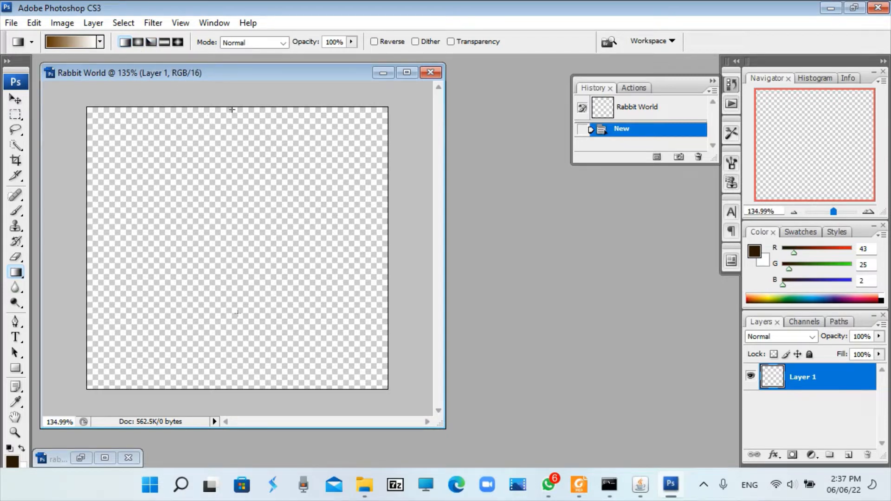
left_click_drag(232, 110, 234, 370)
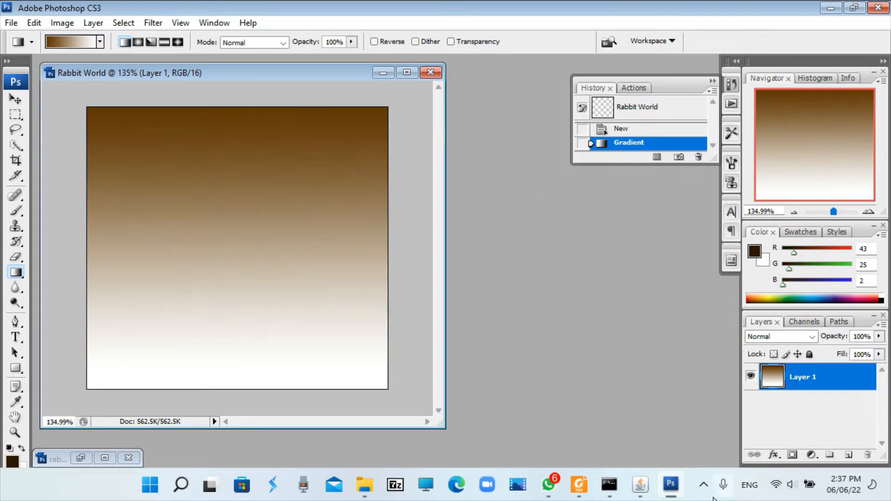
Step: Restore the rabbit.jpg image and draw a custom rabbit-shaped path over the back half of the rabbit's body
left_click(80, 458)
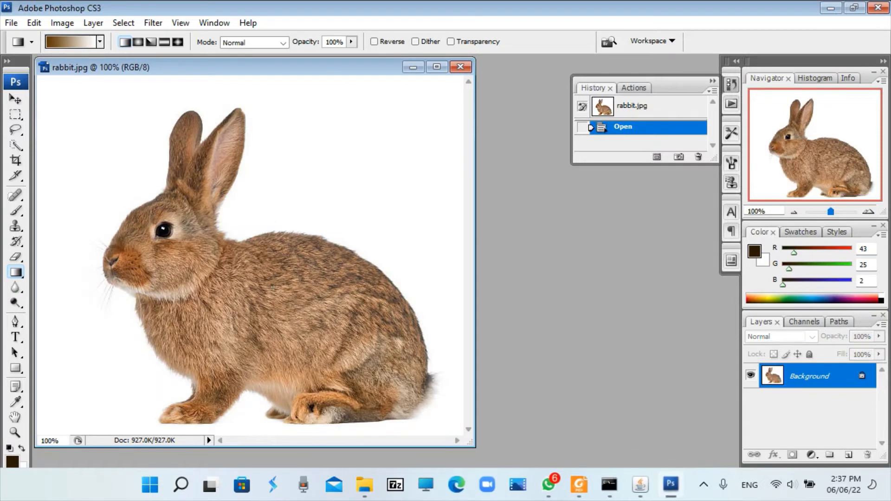
left_click(16, 369)
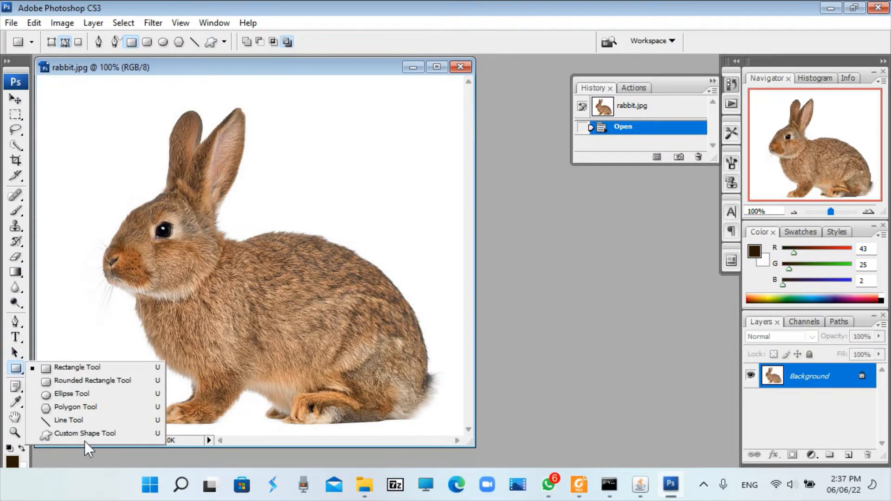
left_click(84, 435)
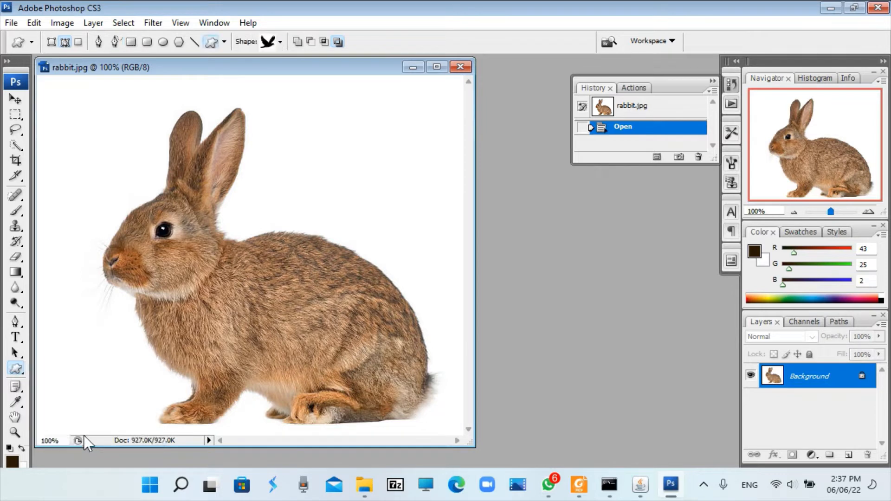
left_click(280, 44)
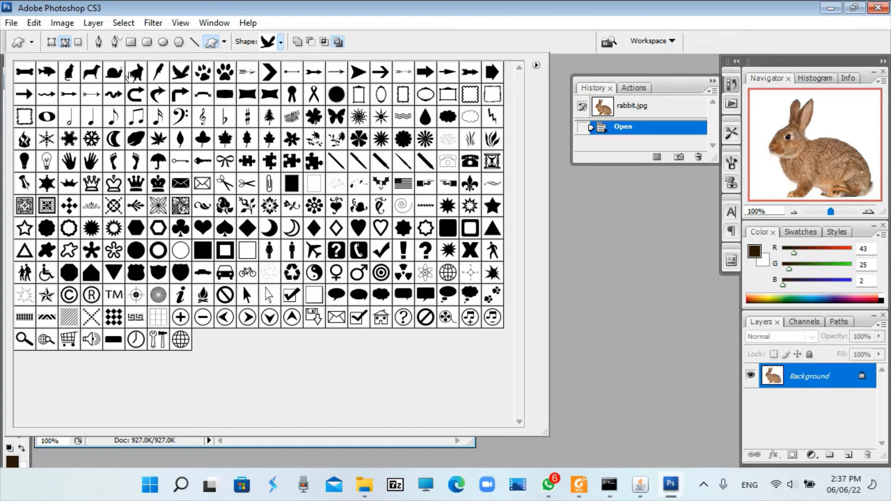
left_click(136, 72)
left_click(604, 228)
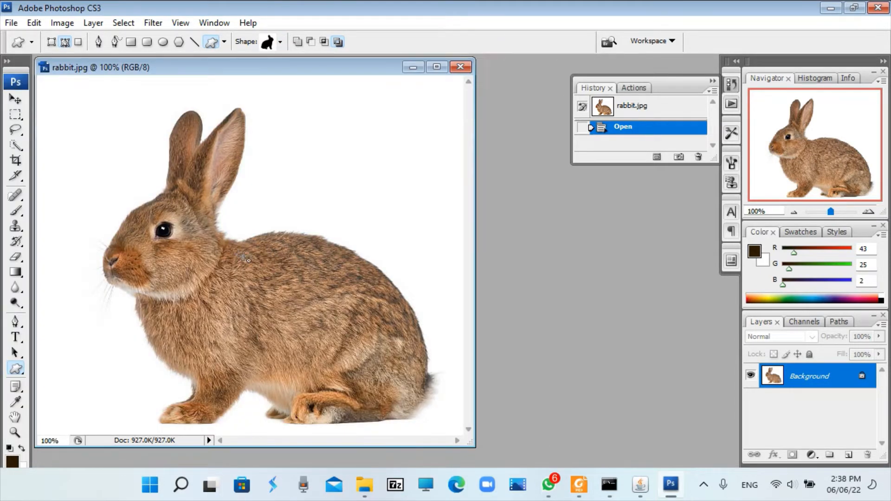
left_click_drag(254, 265, 354, 404)
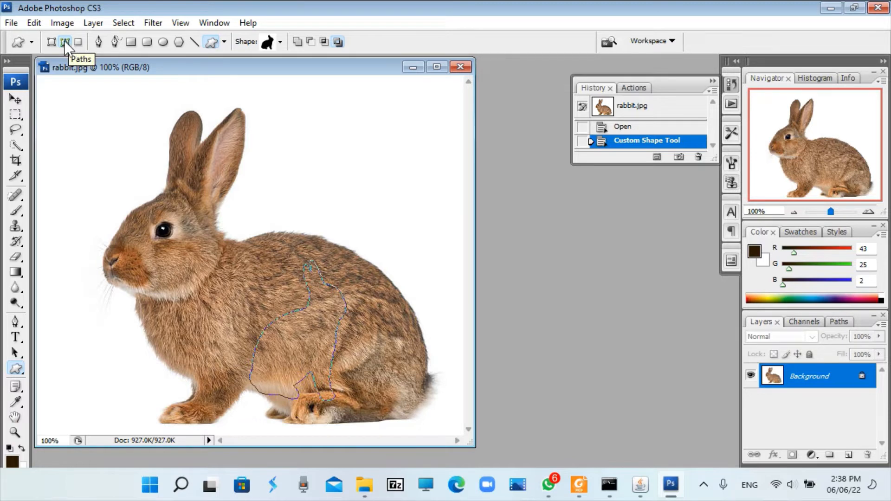
Step: Convert the rabbit-shaped work path into a new anti-aliased selection with a feather radius of 0 pixels
left_click(841, 321)
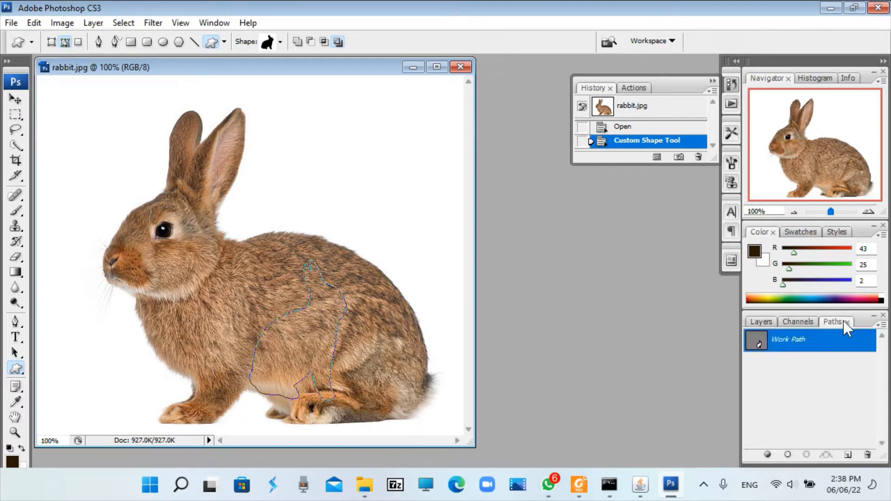
right_click(820, 341)
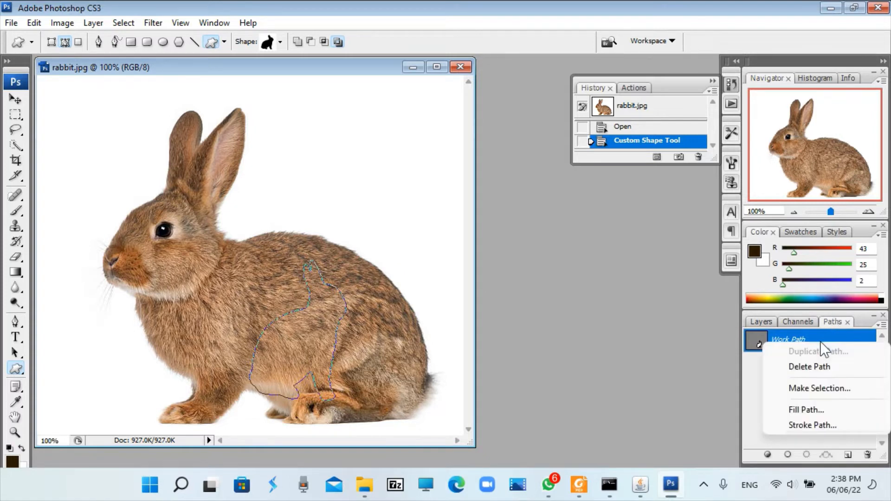
left_click(817, 384)
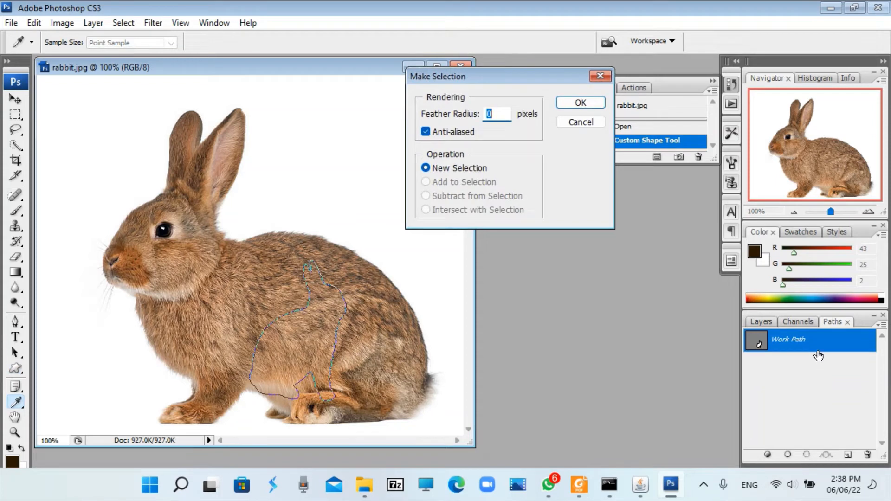
left_click(580, 103)
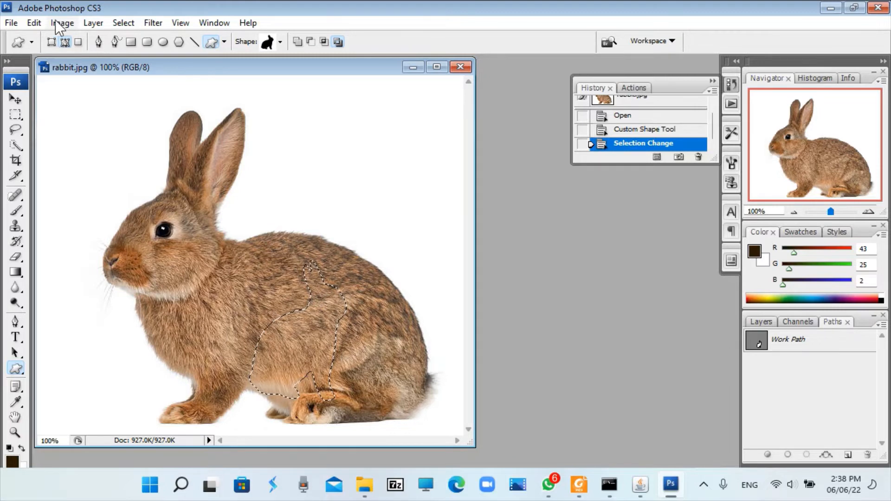
Step: Copy the selected fur area, minimize rabbit.jpg, and paste the copy into the Rabbit World image
left_click(34, 23)
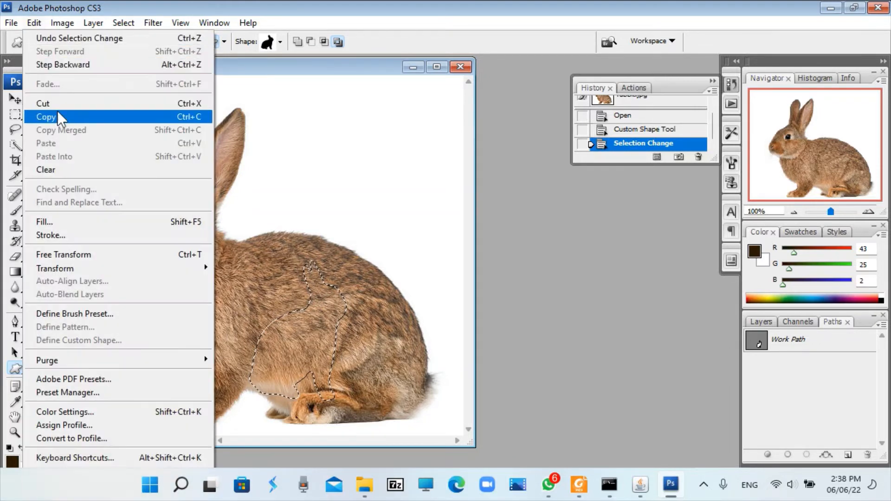
left_click(58, 116)
left_click(412, 67)
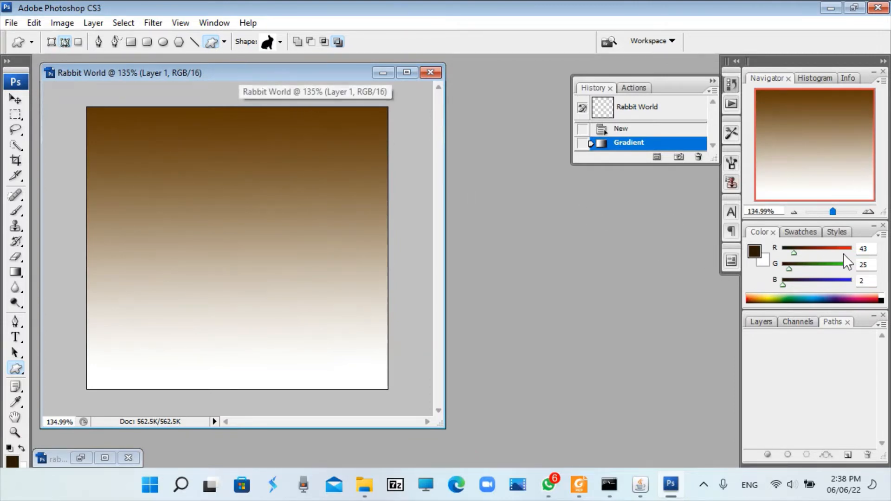
left_click(762, 320)
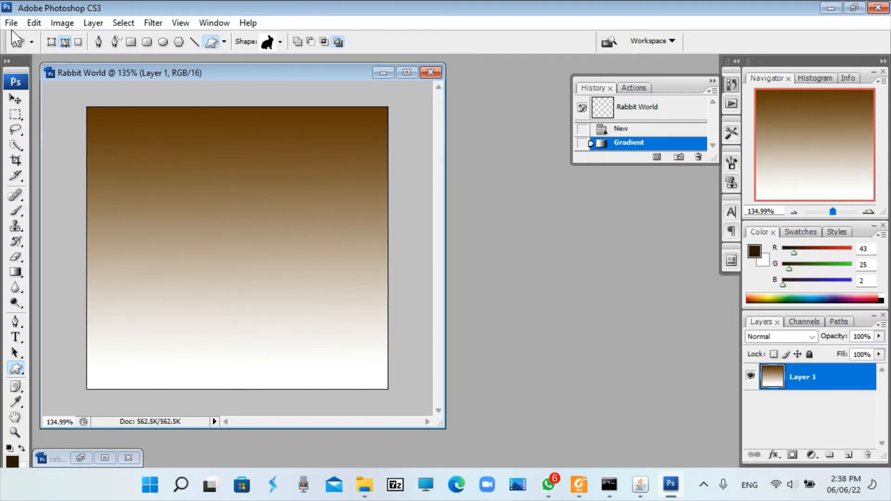
left_click(34, 23)
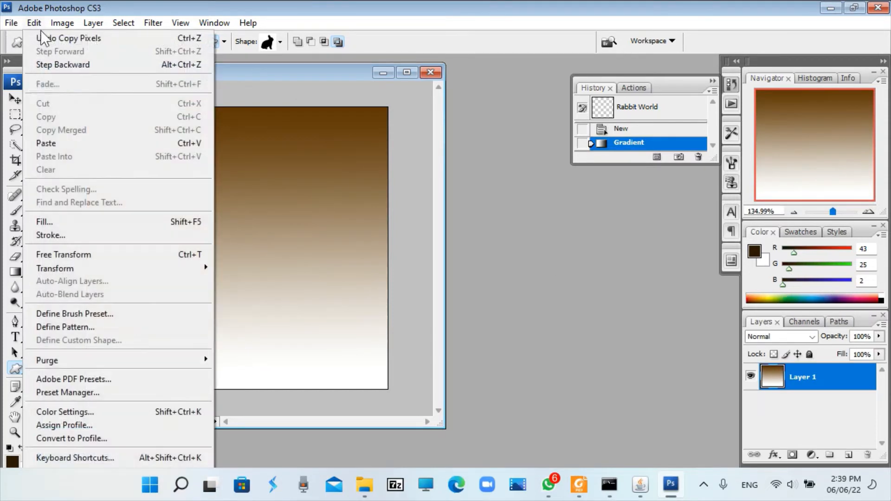
left_click(69, 142)
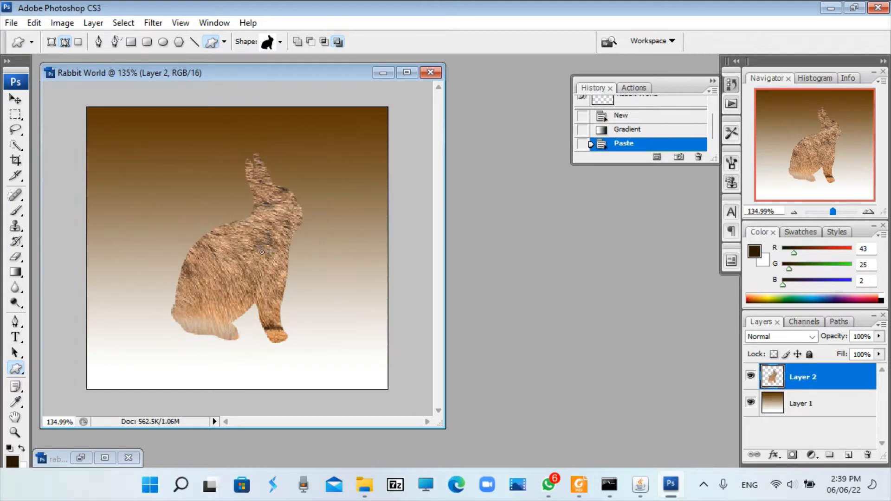
Step: Scale the pasted rabbit down to about 72.5% width and 65.9% height, keeping its lower-left corner in place
left_click(13, 99)
left_click_drag(300, 155, 266, 218)
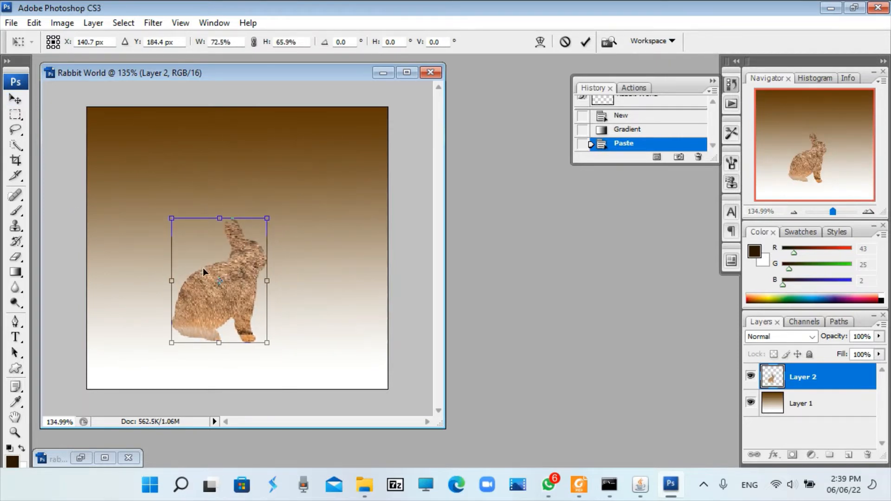
key("Return")
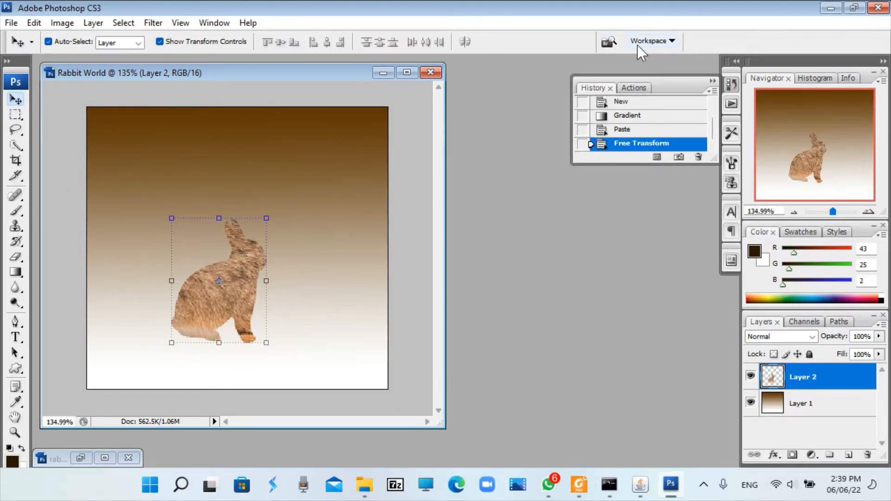
Step: Move the rabbit to the canvas's left edge and scale it to about 96.3% width and 97.2% height
key("ctrl+t")
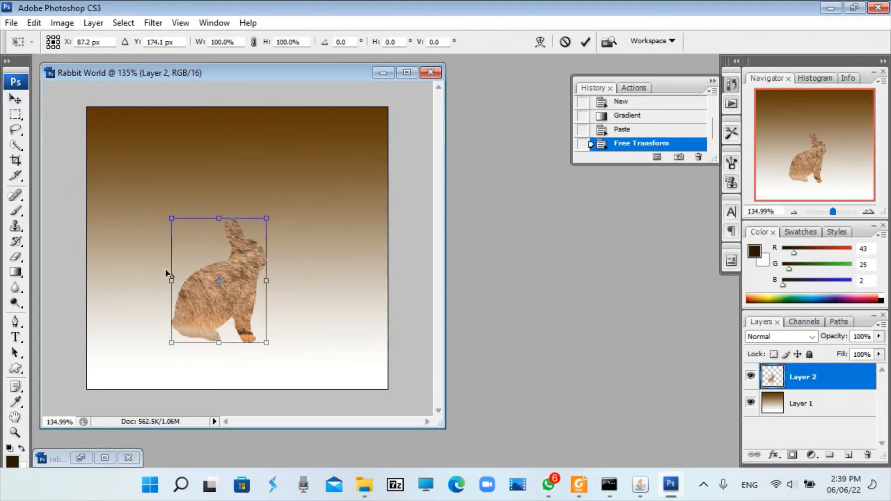
left_click_drag(206, 301, 131, 271)
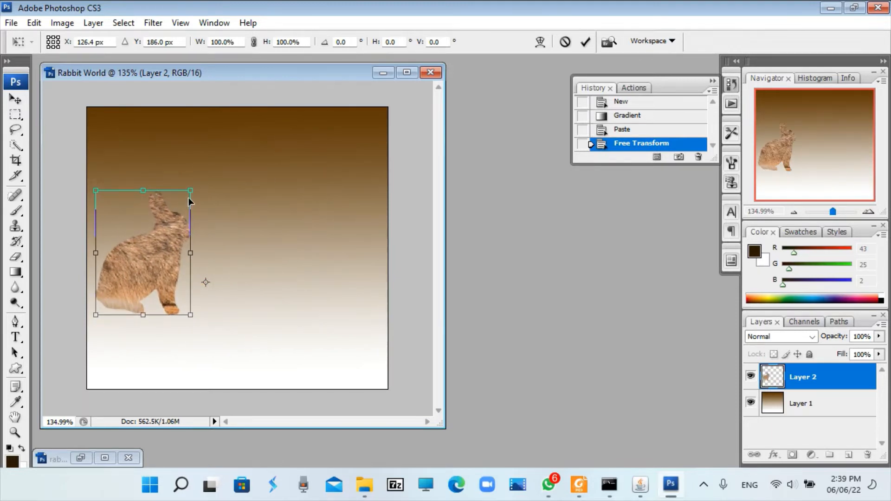
left_click_drag(191, 191, 187, 194)
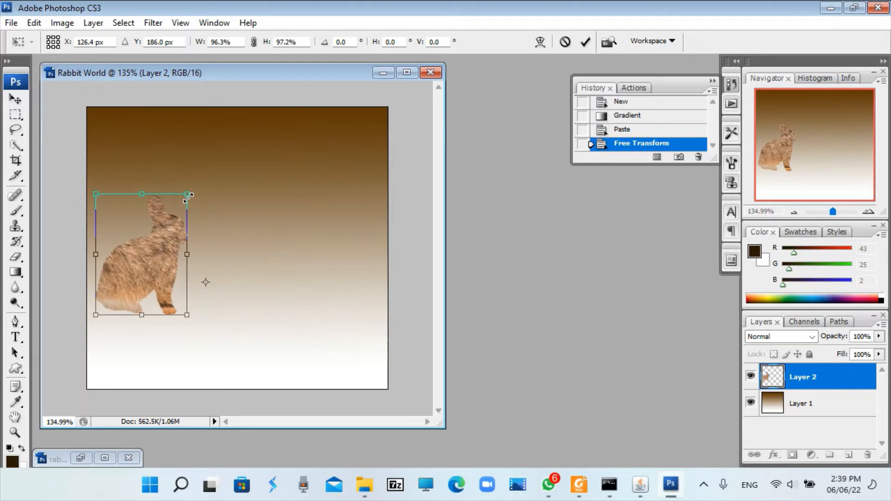
left_click(584, 43)
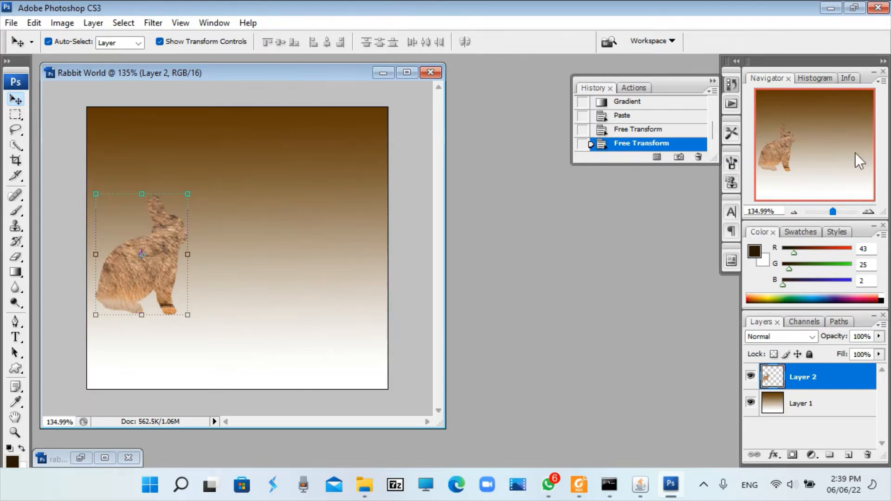
Step: Collapse the Navigator panel and rename Layer 2 as Rabbit
double_click(805, 386)
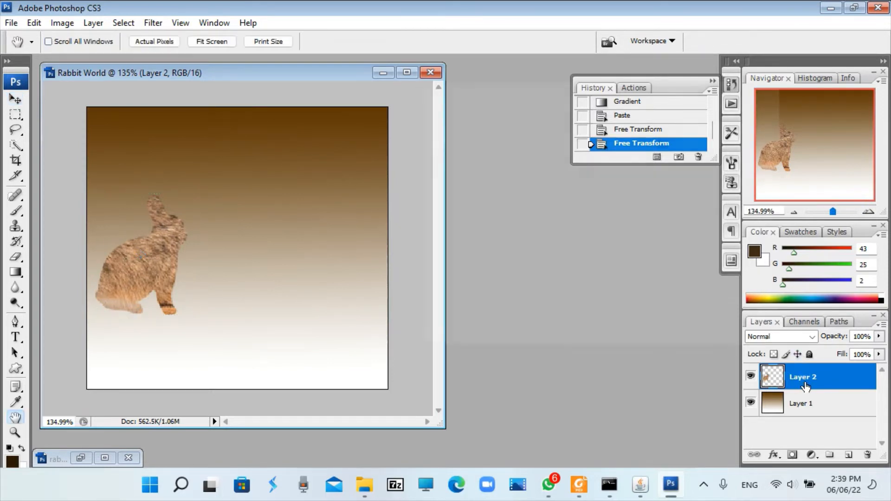
left_click(795, 71)
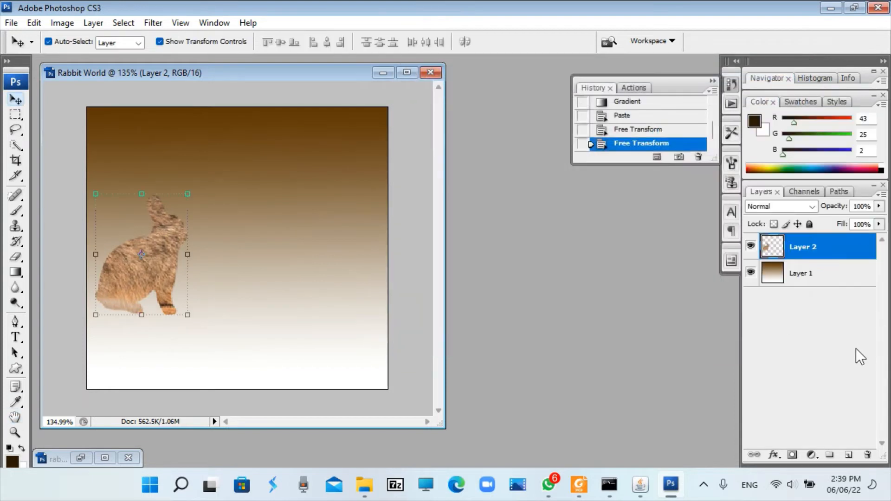
double_click(805, 246)
type("Rabbit")
key("Return")
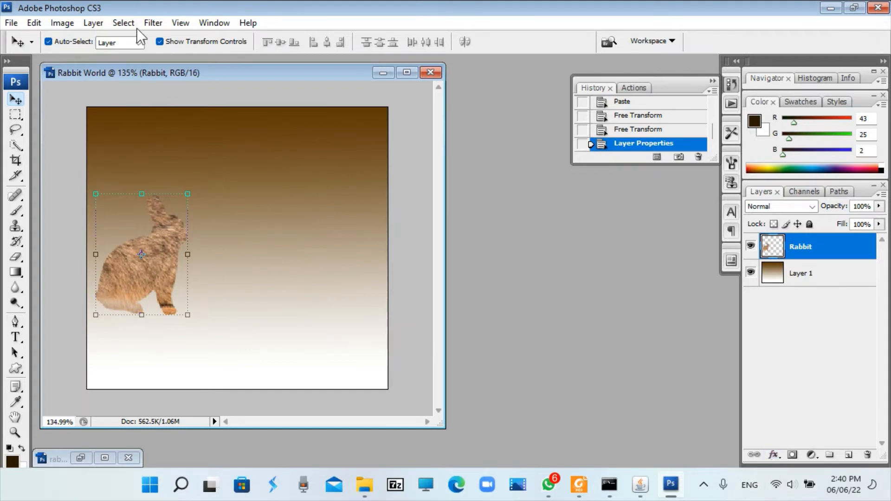
Step: Add a white (#ffffff) outside Stroke layer style with a size of 5 px to the Rabbit layer
left_click(82, 23)
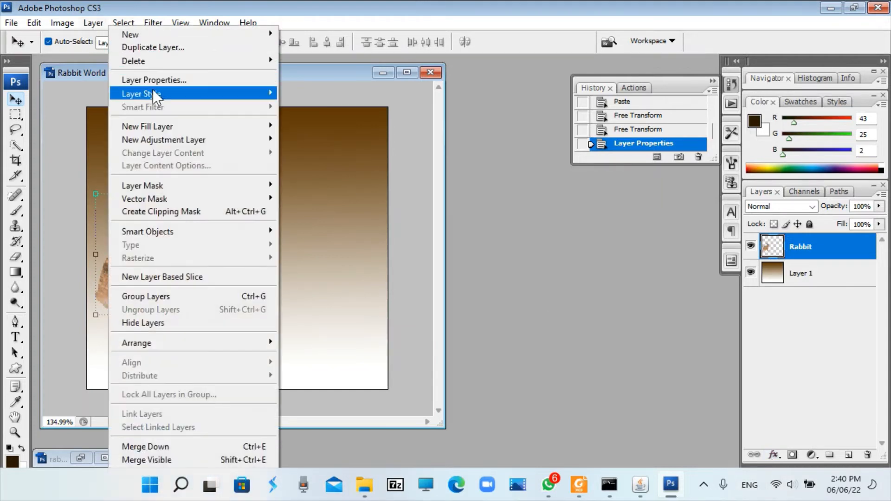
mouse_move(159, 95)
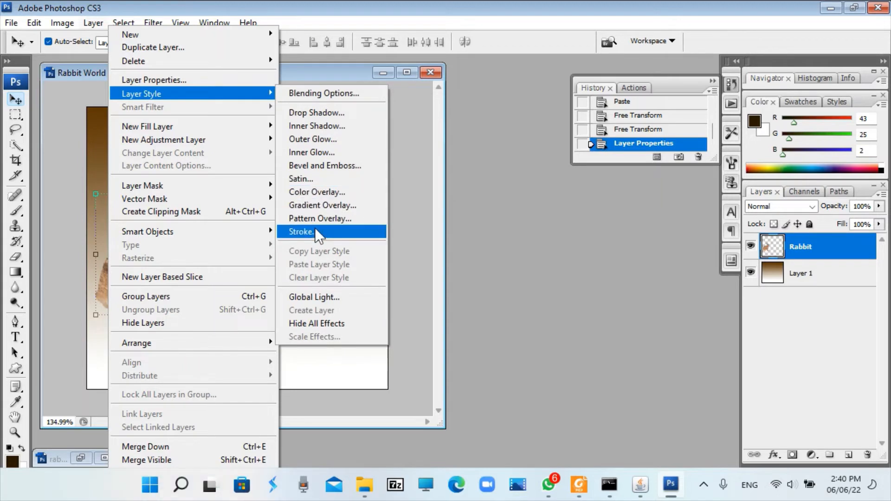
left_click(328, 234)
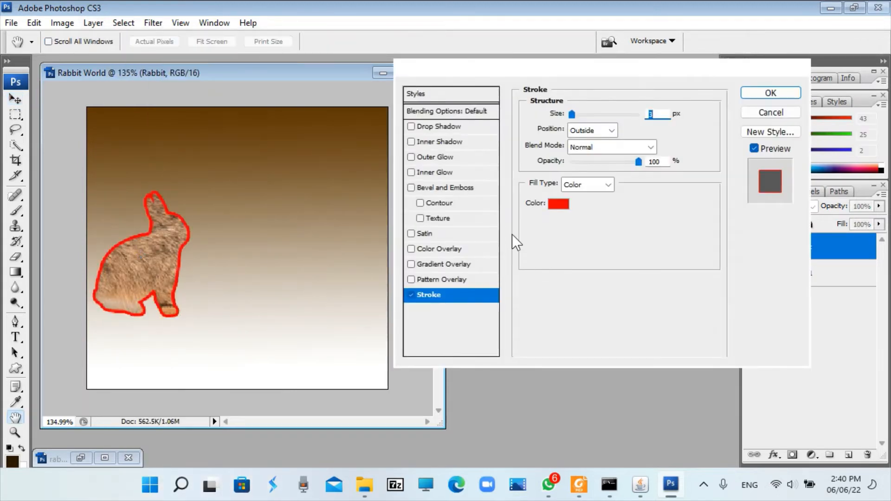
left_click(553, 207)
left_click_drag(555, 205, 444, 182)
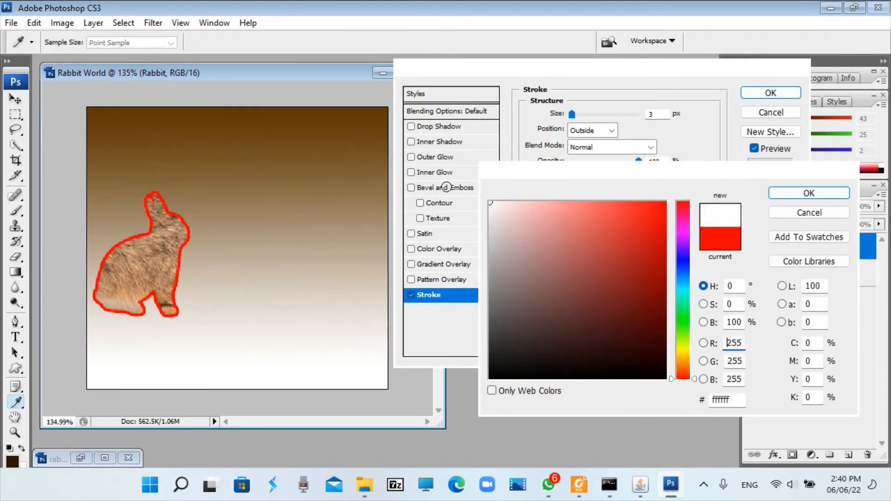
left_click(809, 193)
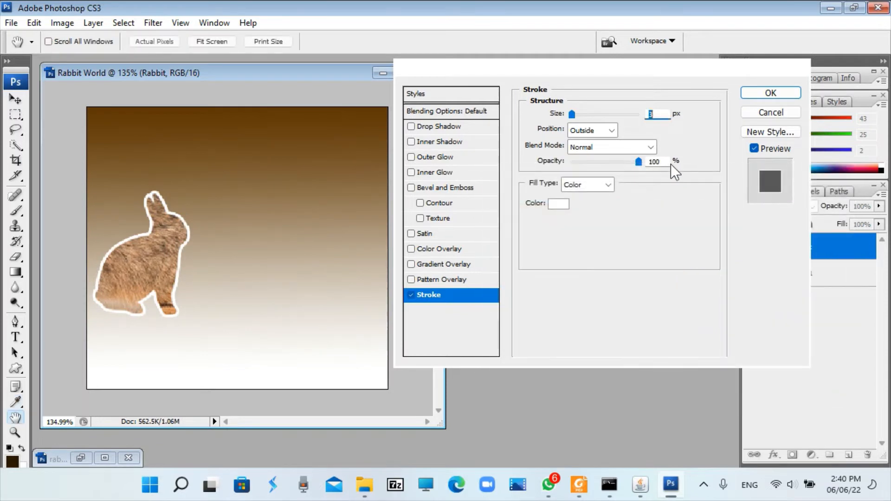
double_click(653, 114)
type("5")
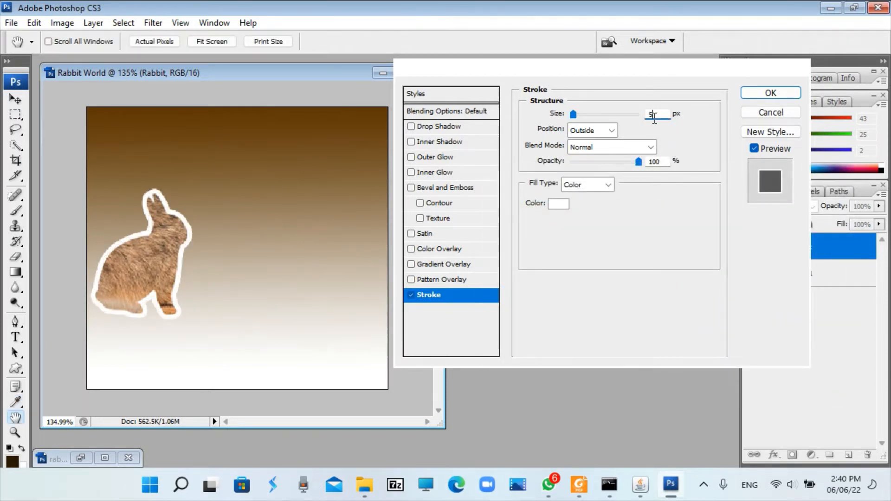
left_click(784, 89)
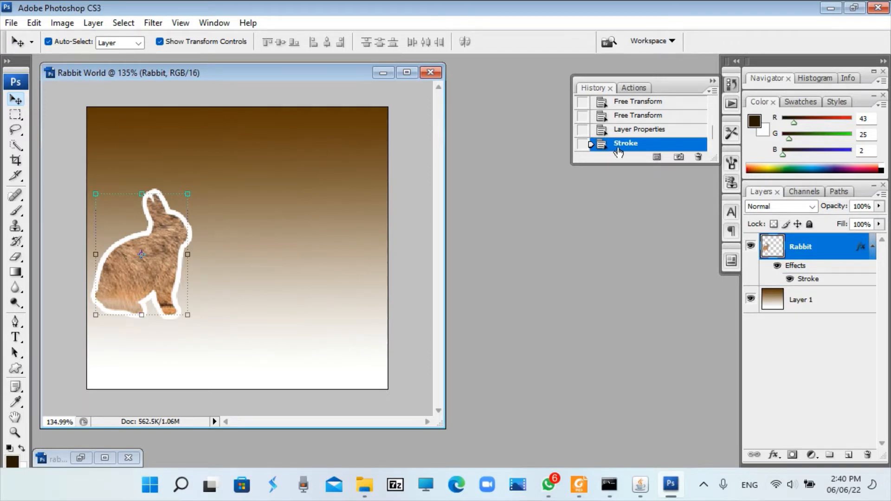
Step: Duplicate the Rabbit layer as Rabbit 2 and move the copy horizontally to the right half of the canvas
right_click(824, 249)
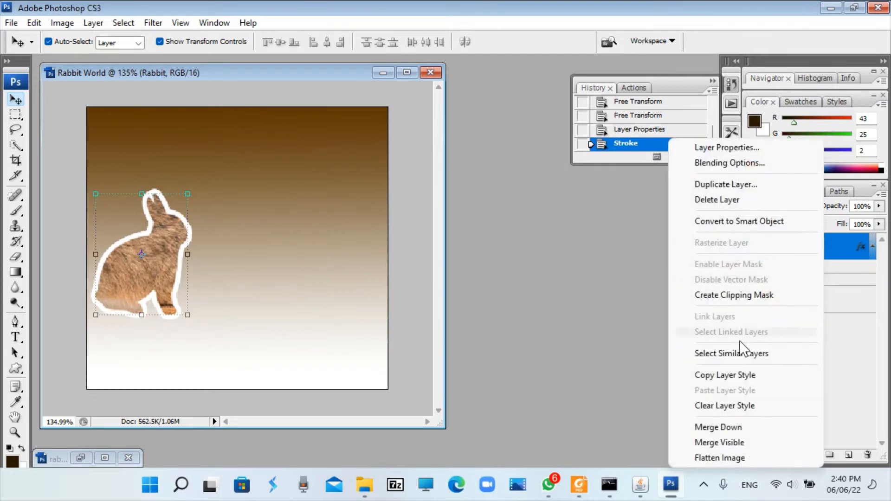
left_click(721, 184)
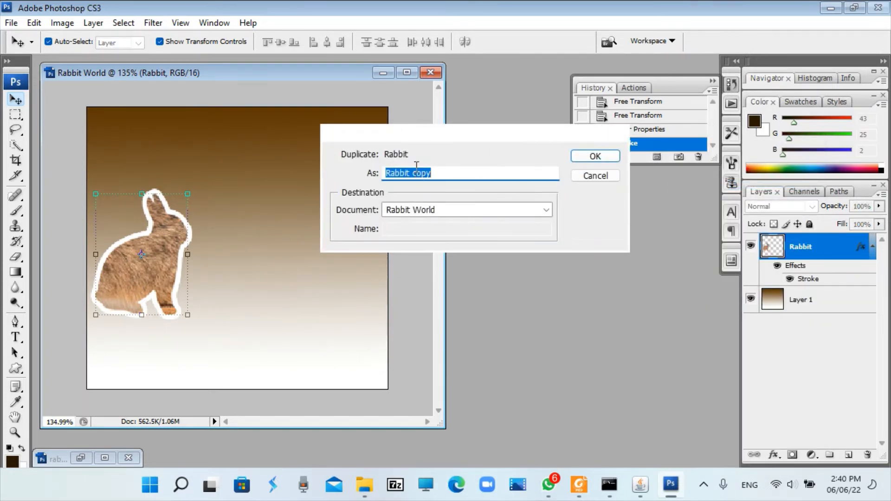
left_click_drag(413, 173, 459, 178)
type("2")
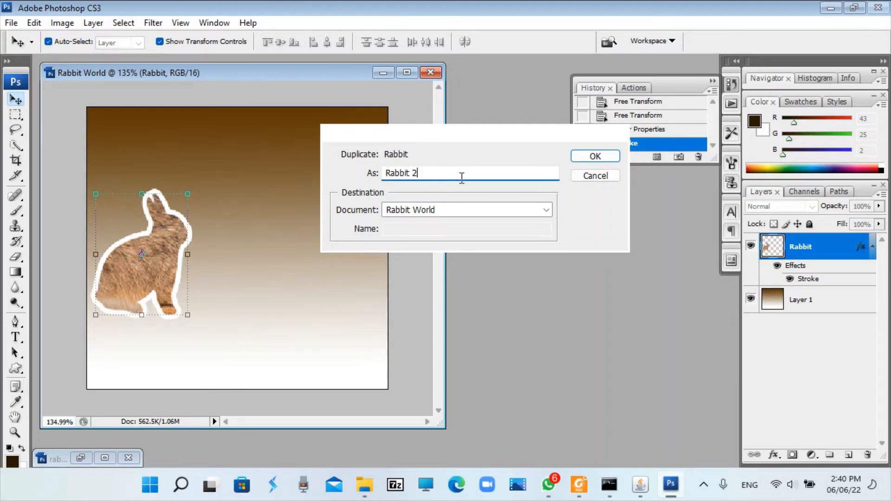
left_click(581, 161)
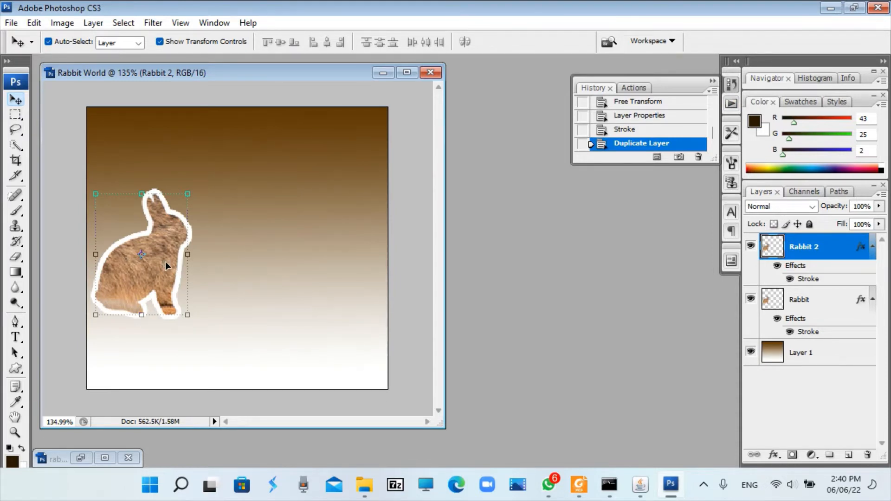
left_click_drag(157, 246, 323, 247)
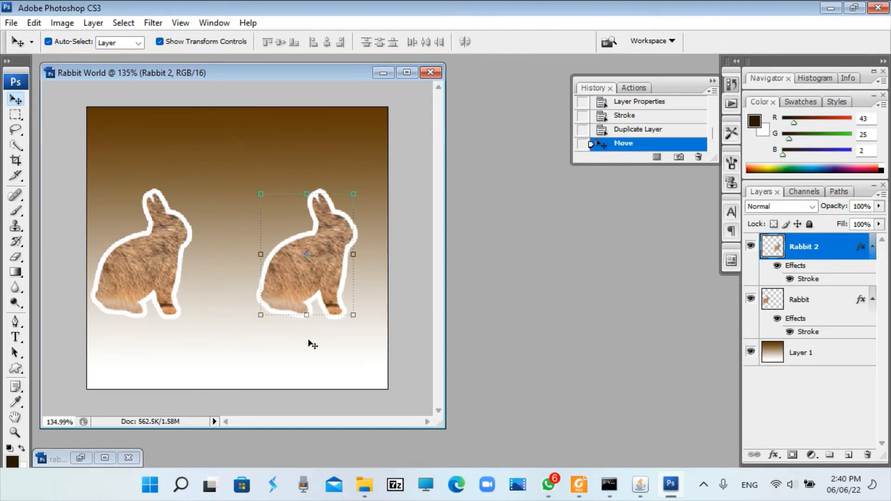
Step: Check the reference picture in the PDF assignment and flip the Rabbit 2 layer horizontally so it faces the first rabbit
left_click(580, 485)
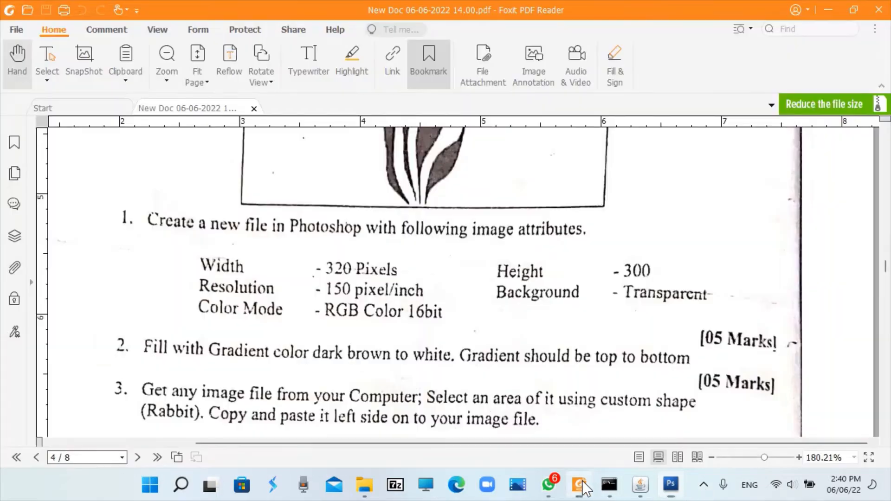
scroll(568, 197, "up", 6)
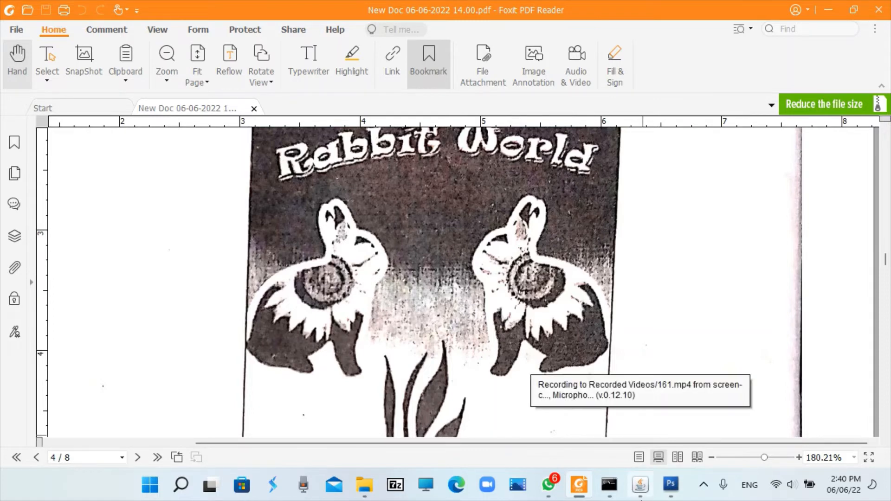
left_click(671, 484)
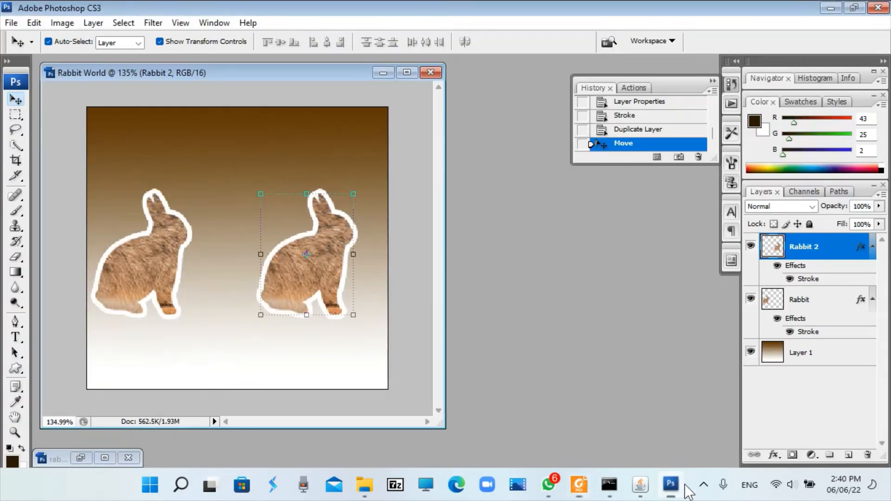
left_click(34, 23)
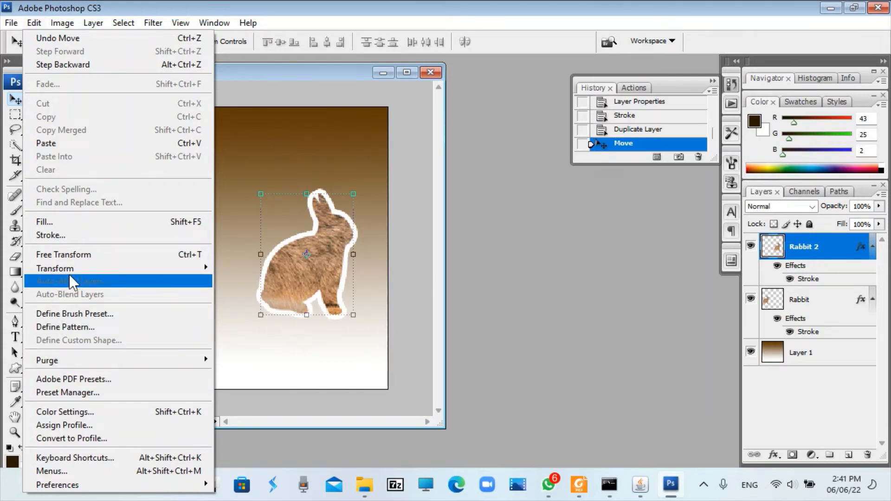
mouse_move(71, 270)
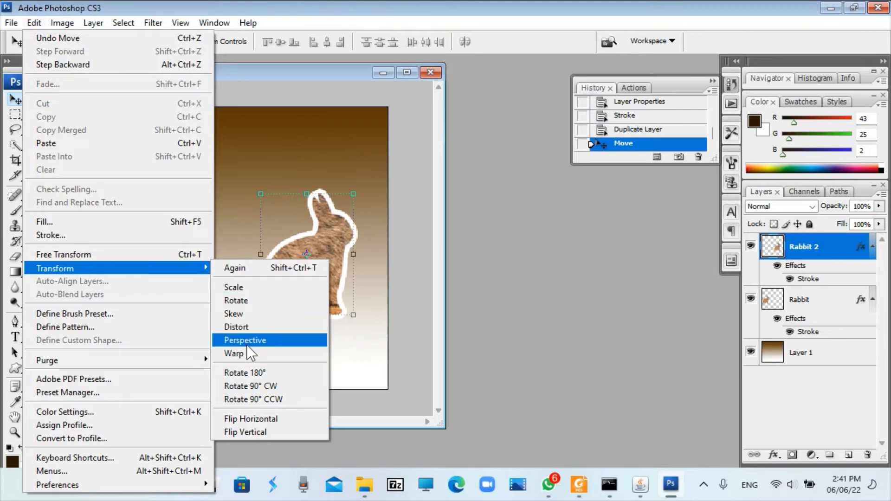
left_click(255, 419)
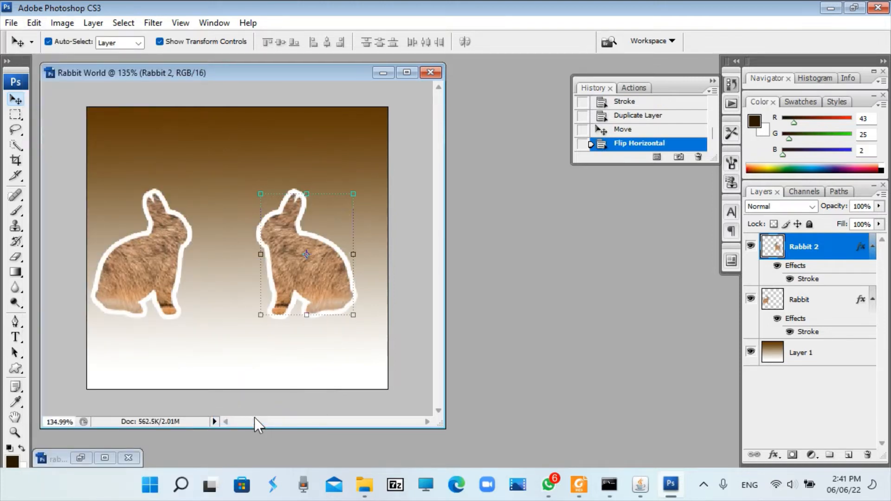
left_click(38, 25)
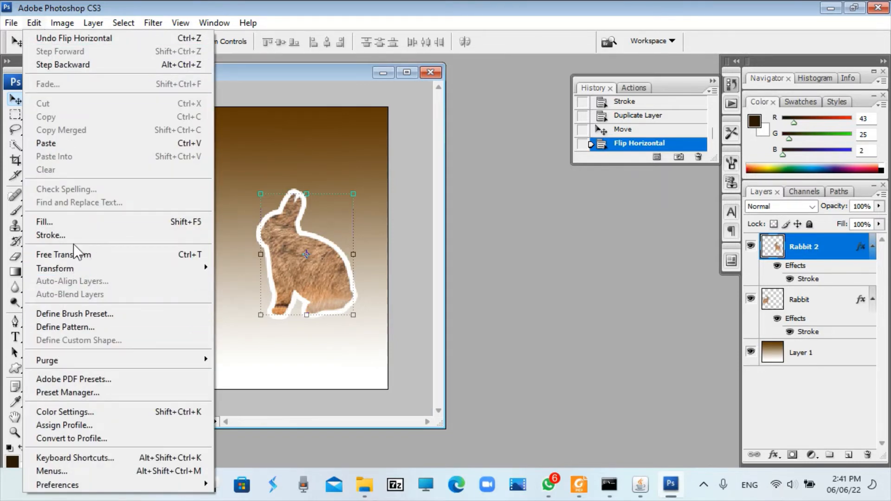
mouse_move(78, 267)
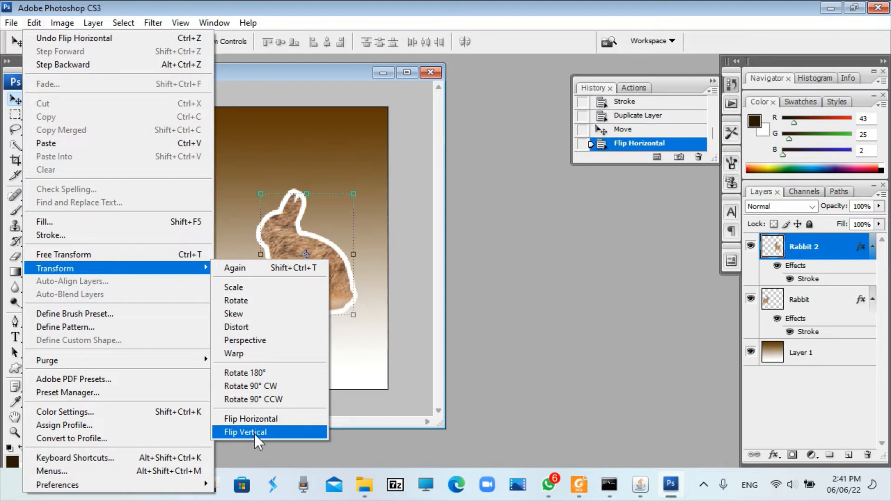
left_click(519, 126)
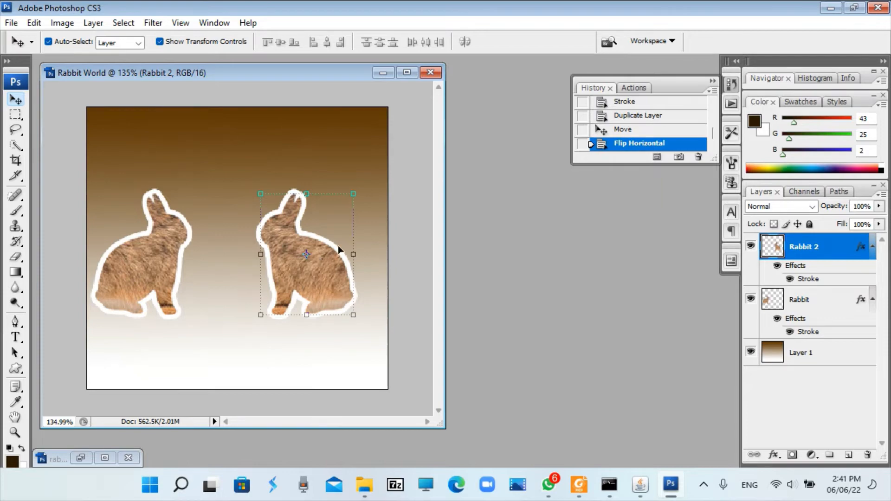
Step: Switch to the PDF assignment and read the remaining task instructions below the reference picture
left_click(579, 485)
scroll(529, 385, "down", 5)
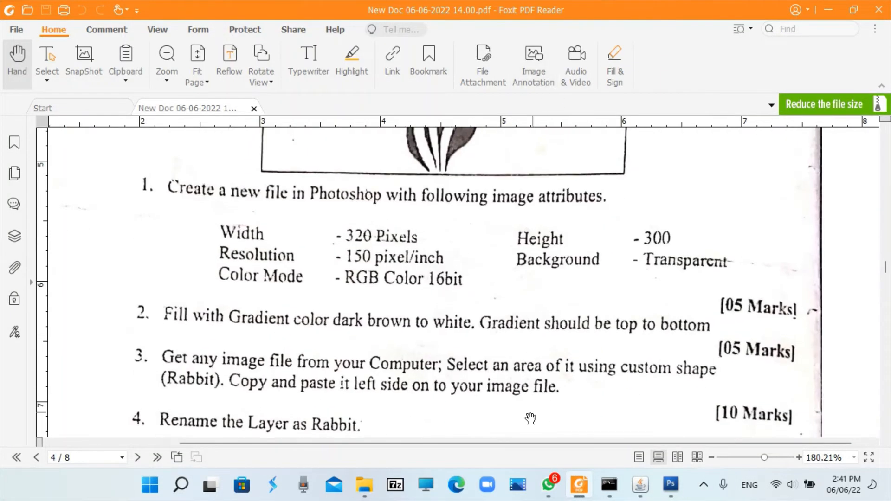
scroll(540, 260, "down", 5)
scroll(336, 318, "down", 3)
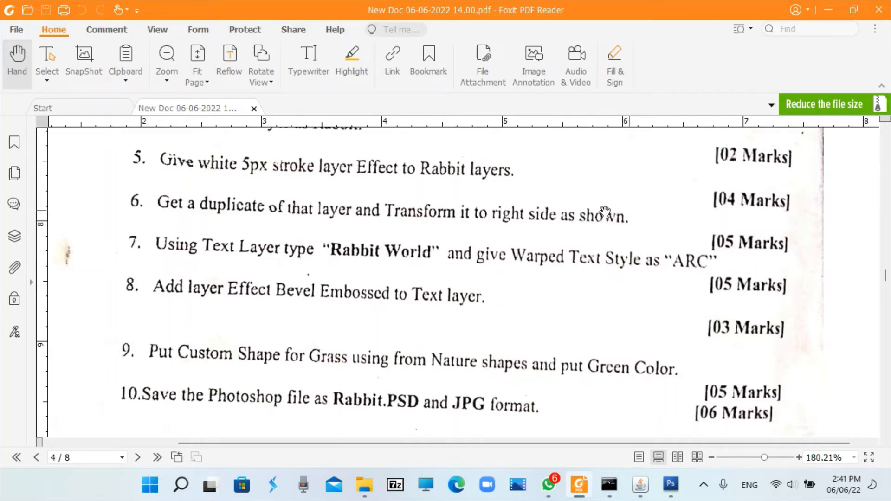
left_click(668, 491)
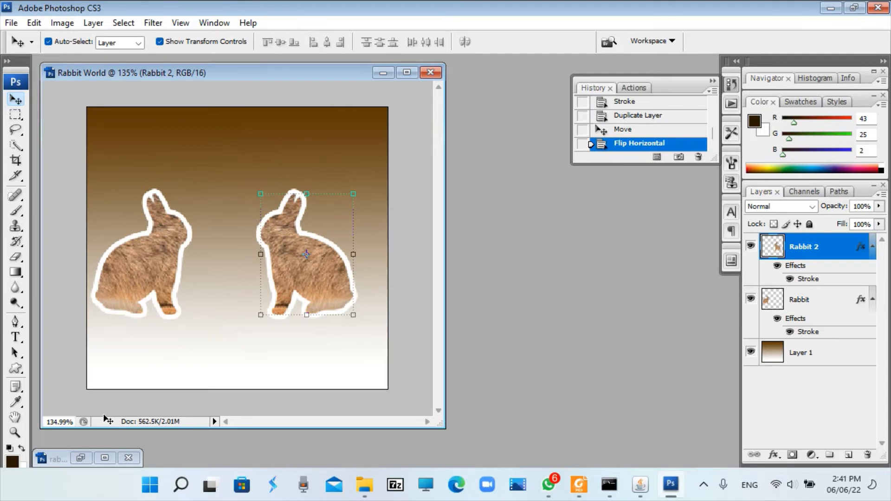
Step: Set the foreground color to yellow (#e5f902)
left_click(12, 460)
left_click_drag(647, 207, 664, 205)
left_click(683, 346)
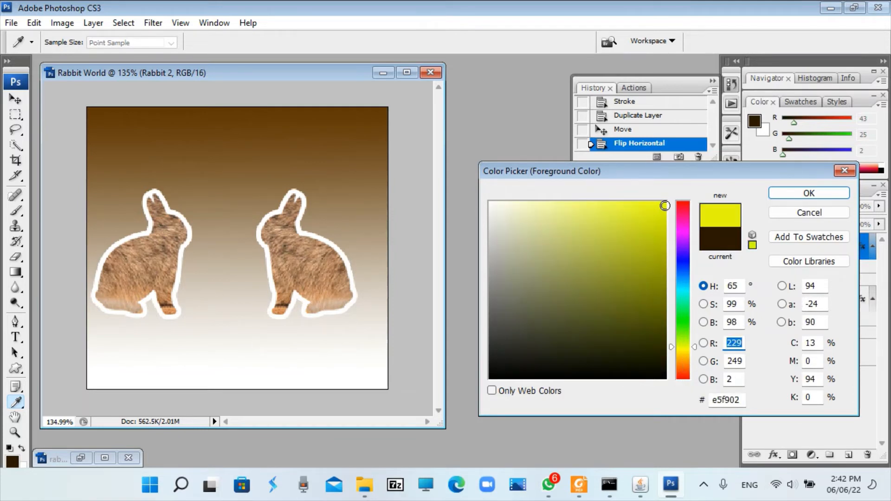
left_click(790, 193)
key("v")
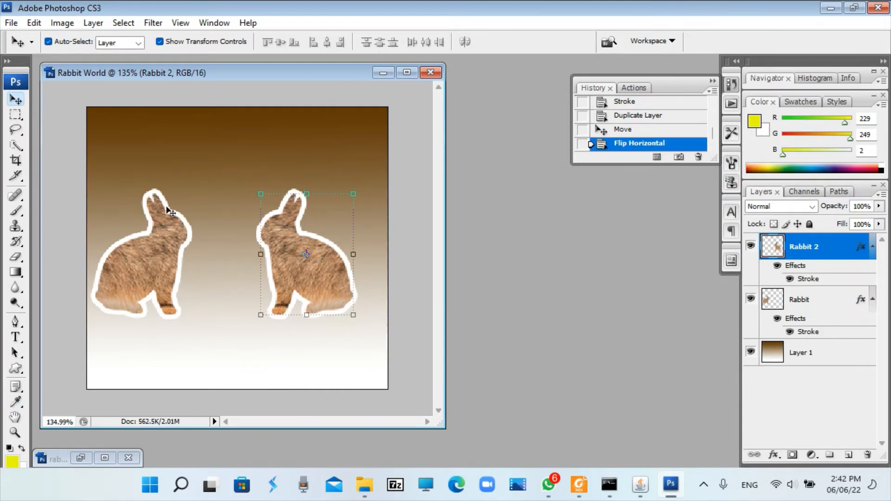
Step: Set the Type tool's text color to bright yellow (#f6ff09)
left_click(16, 338)
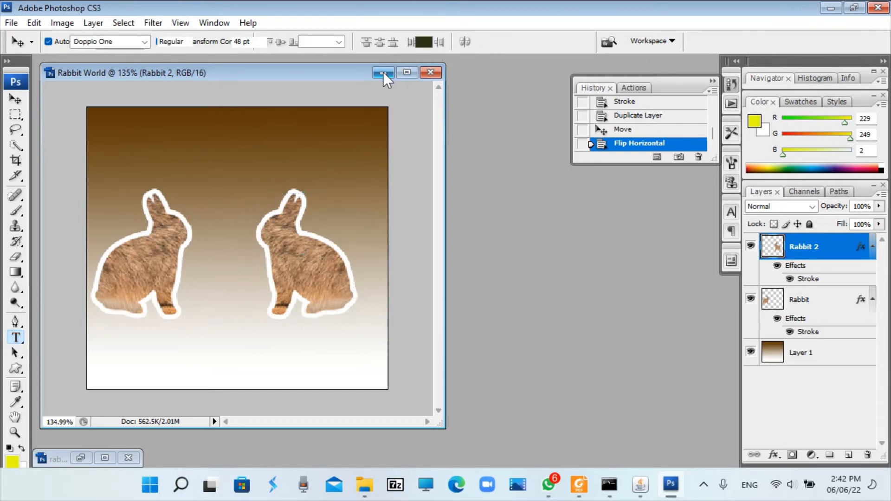
left_click(423, 42)
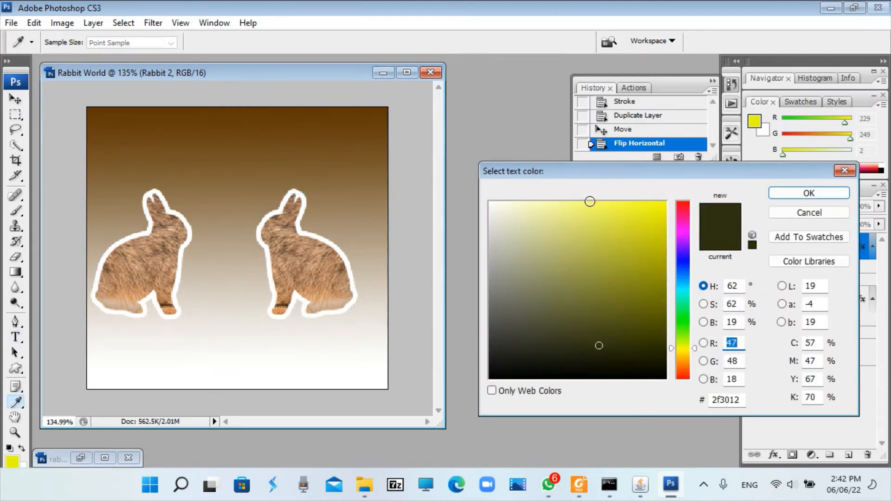
left_click_drag(656, 210, 655, 206)
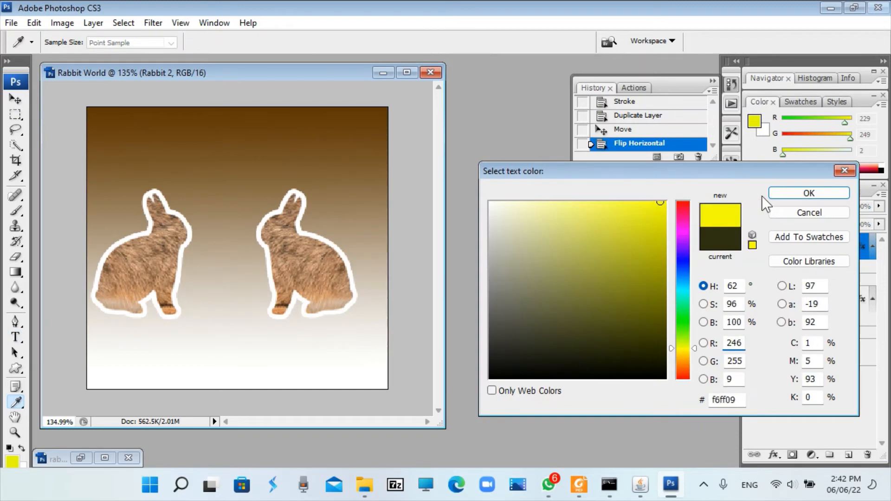
left_click(804, 194)
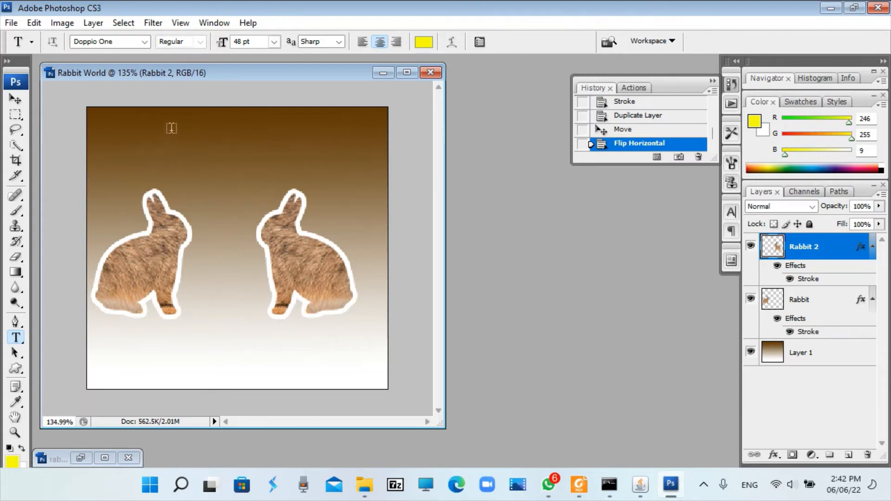
Step: Add the text "Rabbit World" at 18 pt near the canvas's upper edge and move it to the middle above the rabbits
left_click(151, 151)
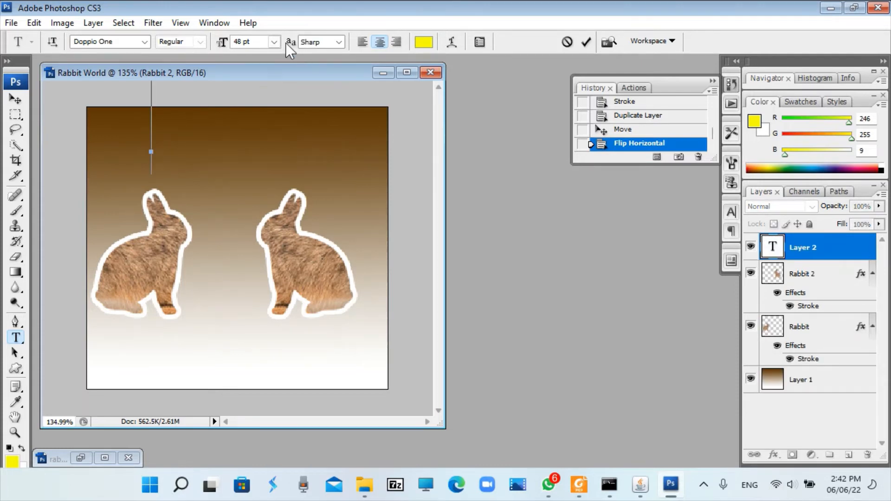
left_click(274, 41)
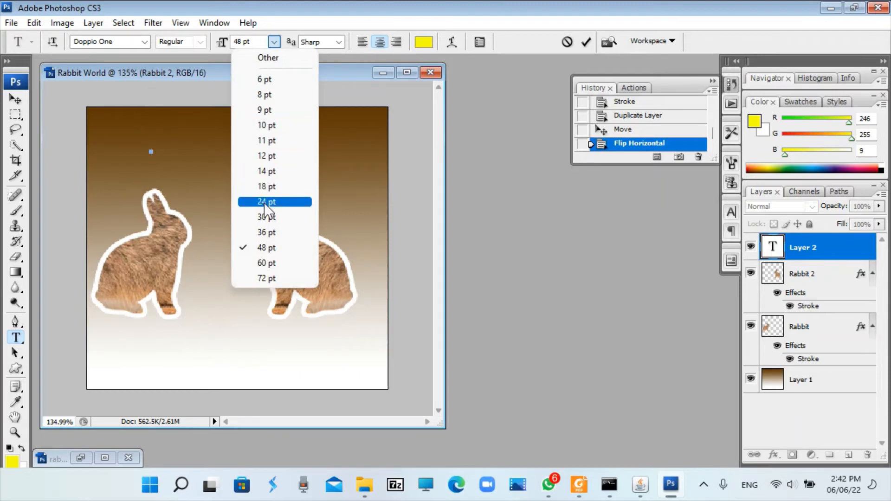
left_click(267, 186)
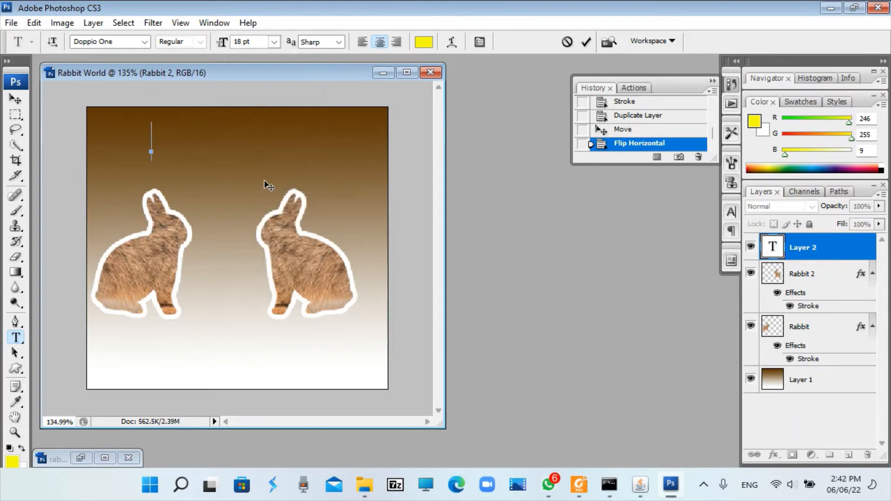
type("Rabbit")
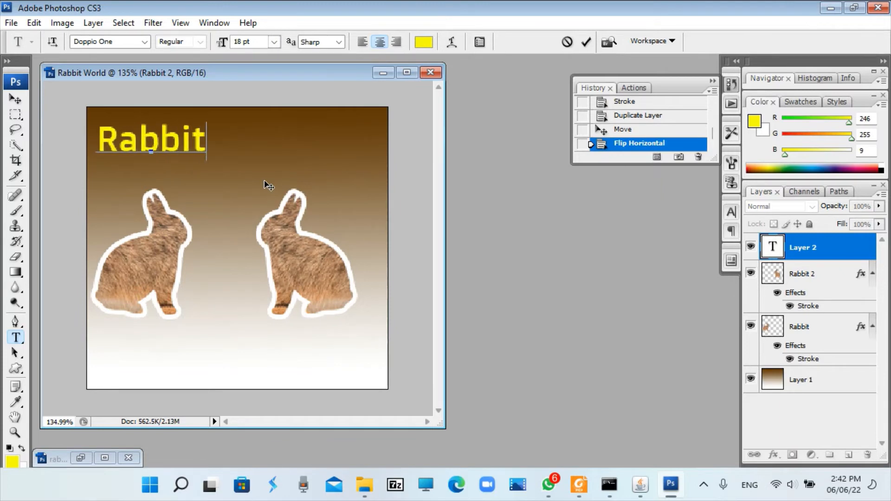
type(" World")
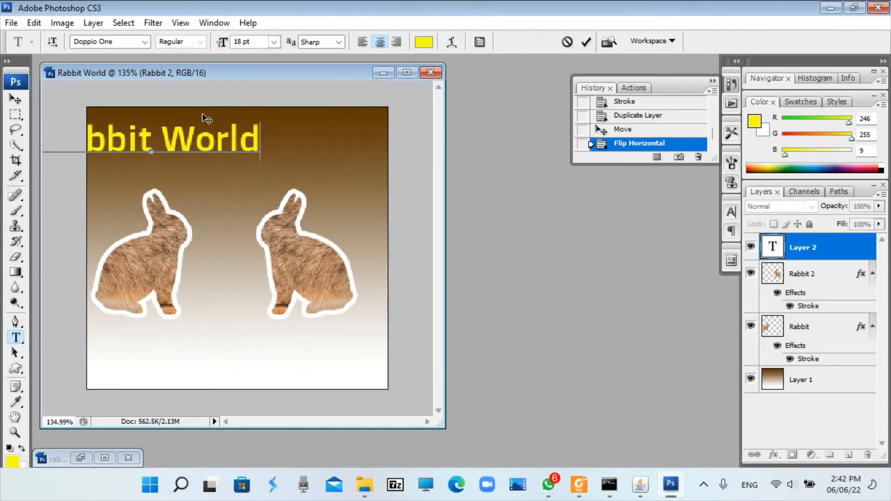
left_click(16, 99)
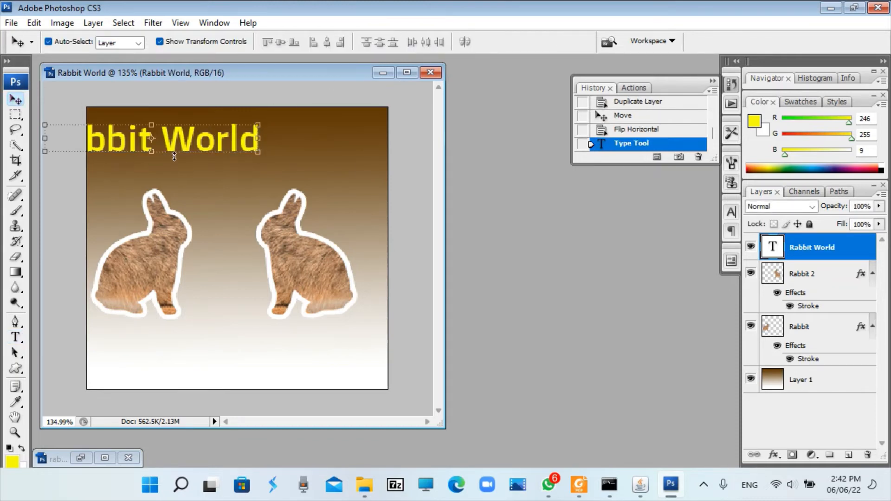
left_click_drag(177, 150, 259, 151)
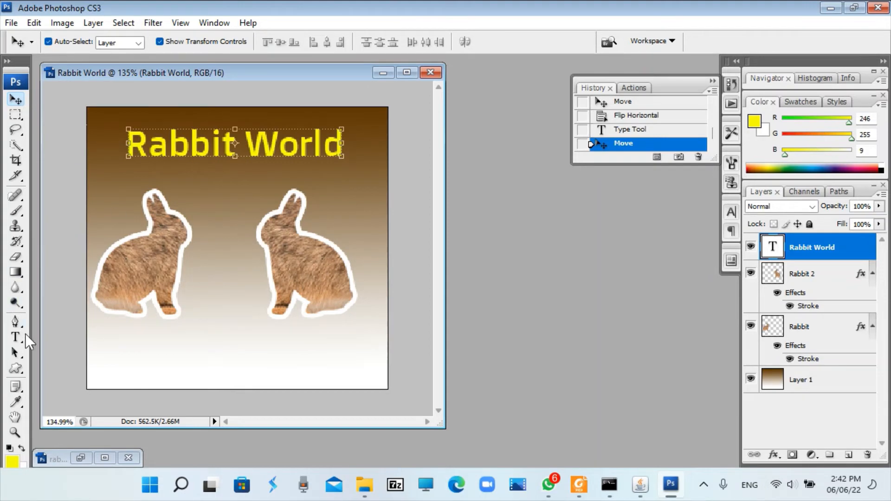
Step: Warp the Rabbit World text with the horizontal Arc style and a bend of +22%
left_click(16, 338)
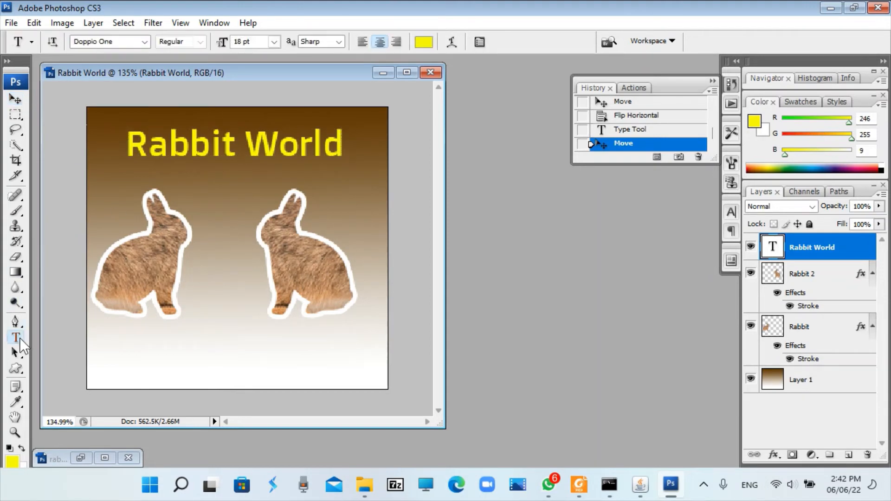
left_click(452, 42)
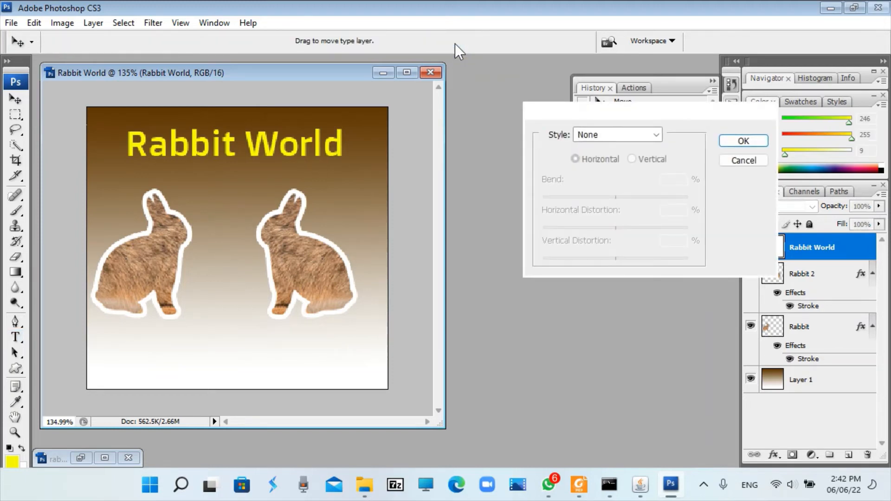
left_click(624, 134)
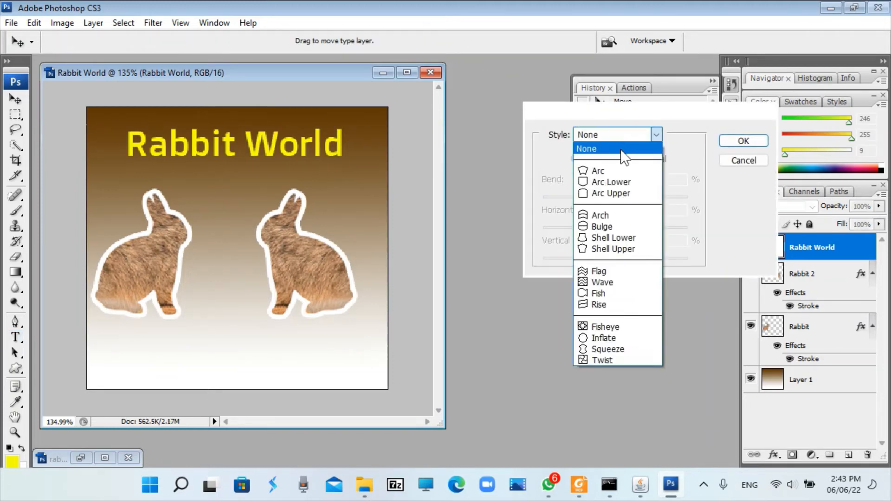
left_click(611, 170)
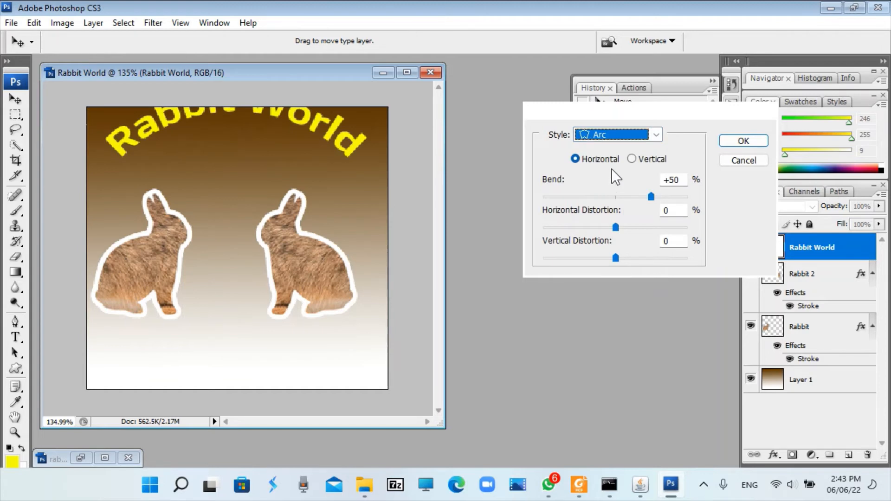
left_click(651, 196)
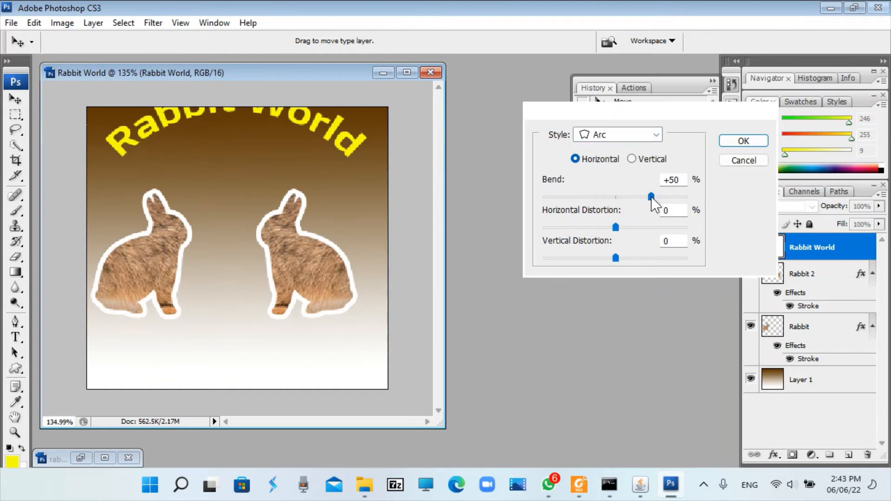
left_click_drag(651, 197, 631, 199)
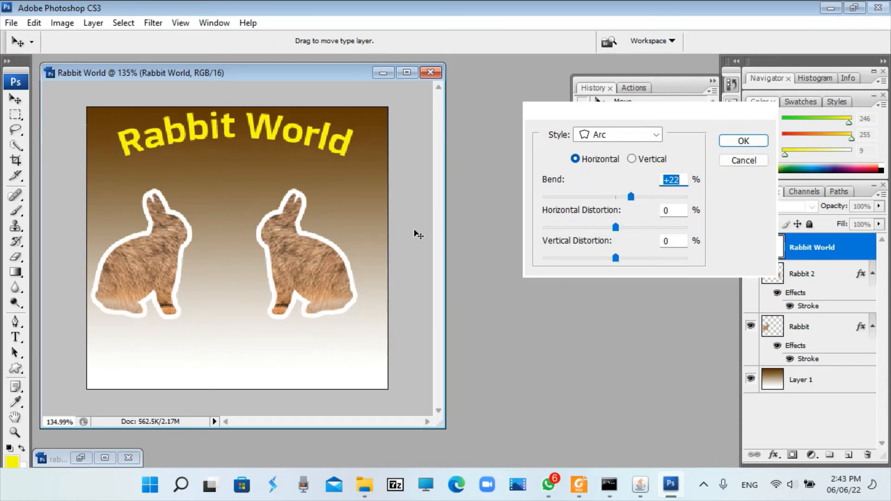
left_click(746, 144)
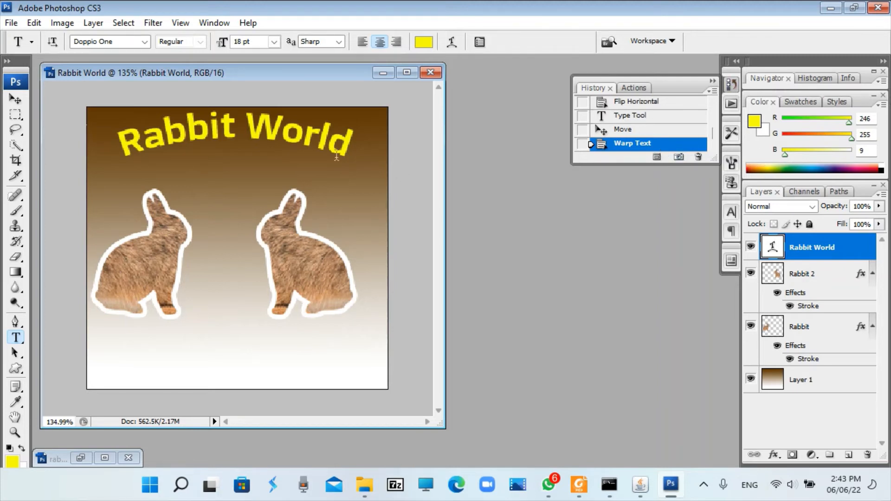
Step: Apply a Bevel and Emboss effect to the Rabbit World text with the Inner Bevel style, 134% depth and 7 px size
left_click(15, 99)
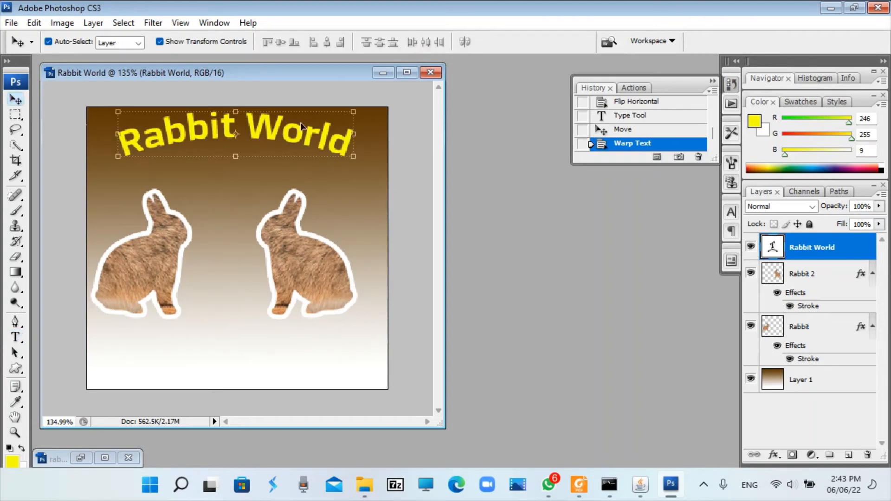
left_click(774, 454)
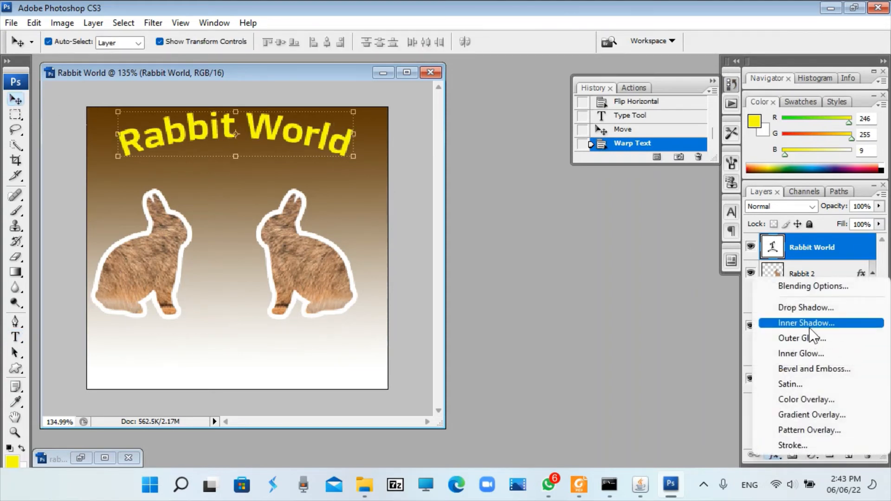
left_click(809, 370)
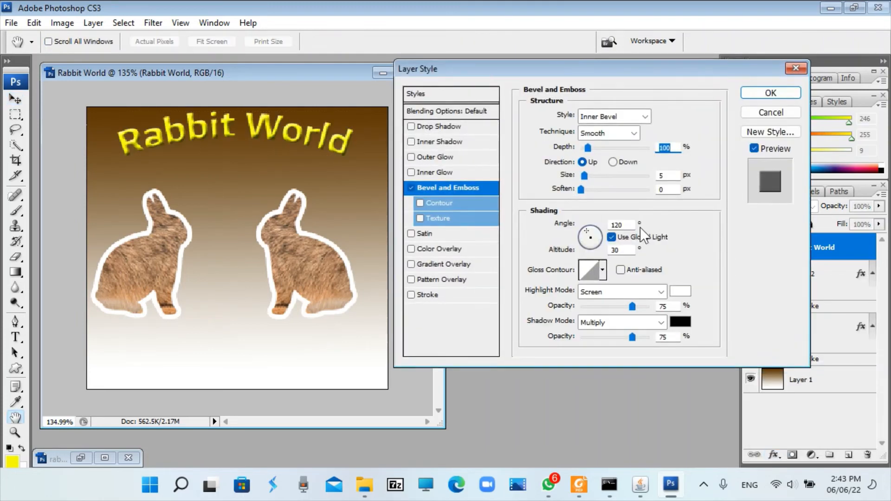
left_click(592, 149)
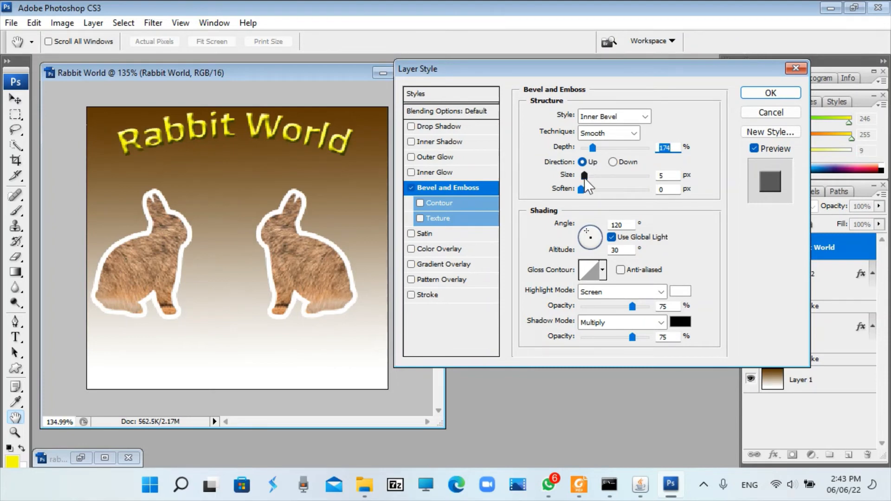
left_click(645, 113)
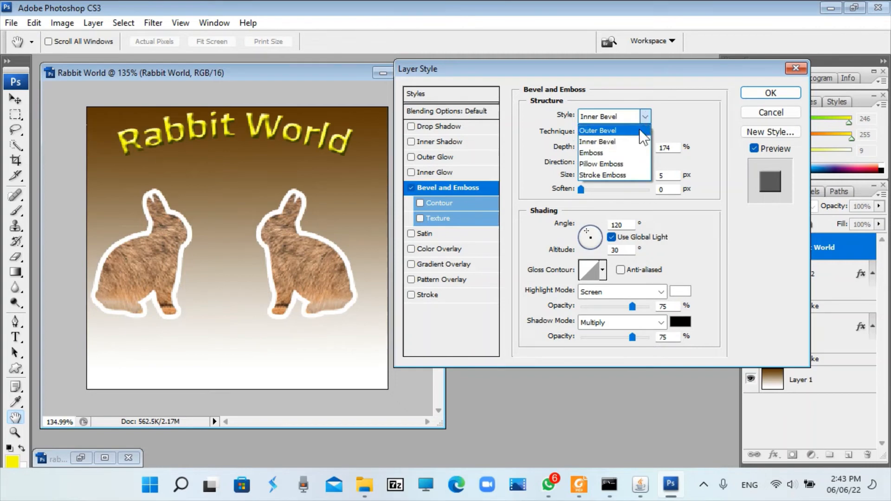
left_click(615, 130)
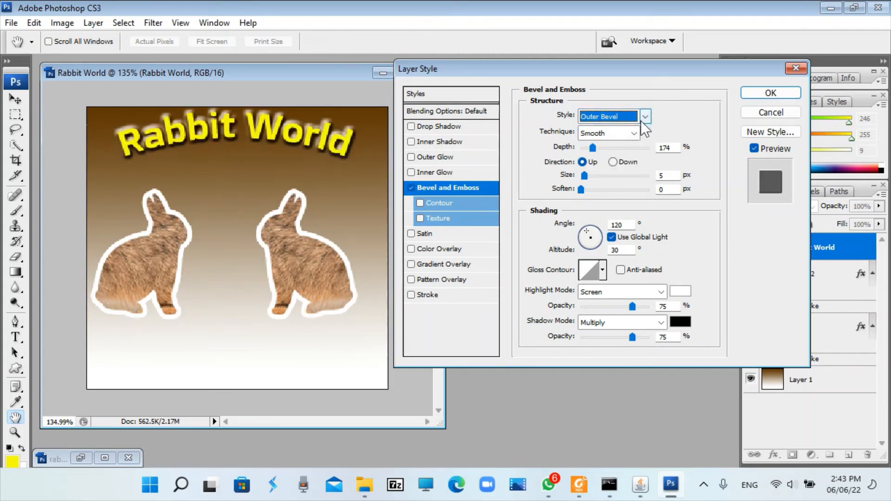
left_click_drag(592, 147, 590, 147)
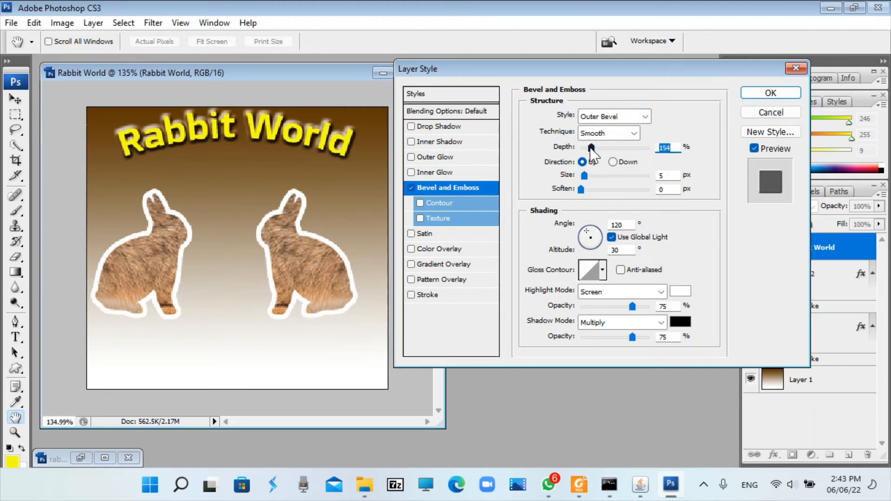
left_click(607, 117)
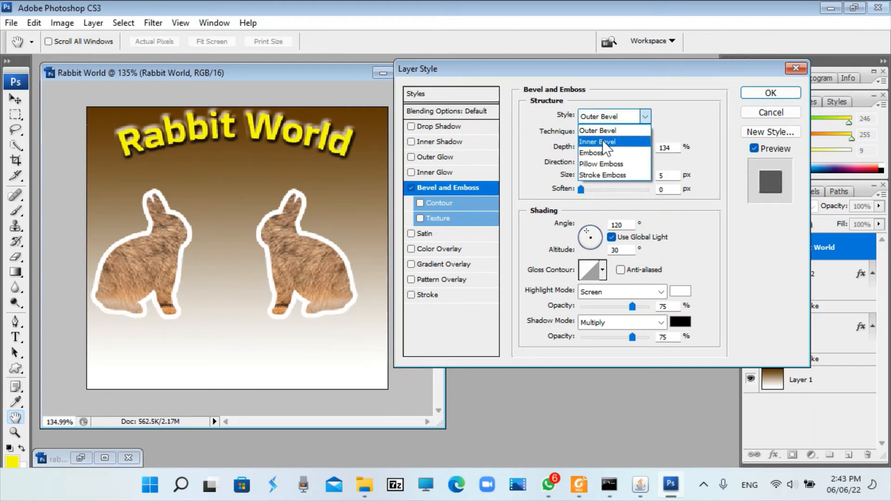
left_click(603, 142)
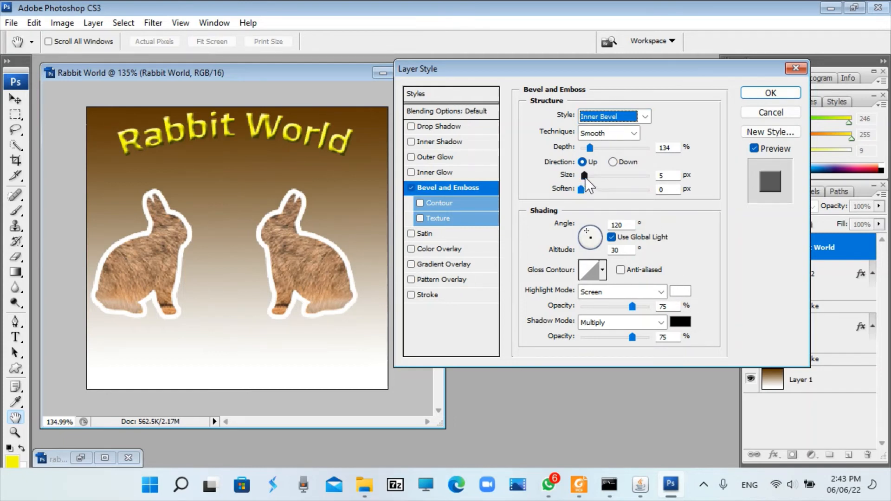
left_click_drag(585, 177, 586, 177)
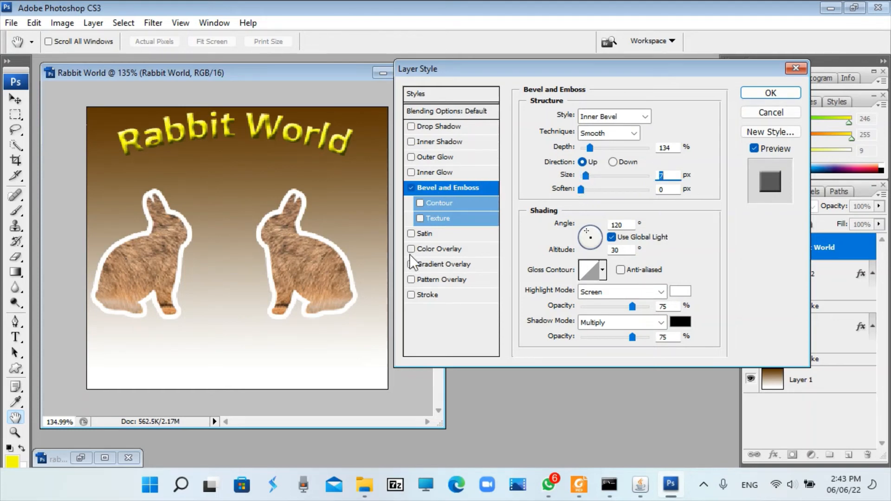
Step: Add a Drop Shadow to the Rabbit World text with a distance of 9 px and apply the layer effects
left_click(429, 132)
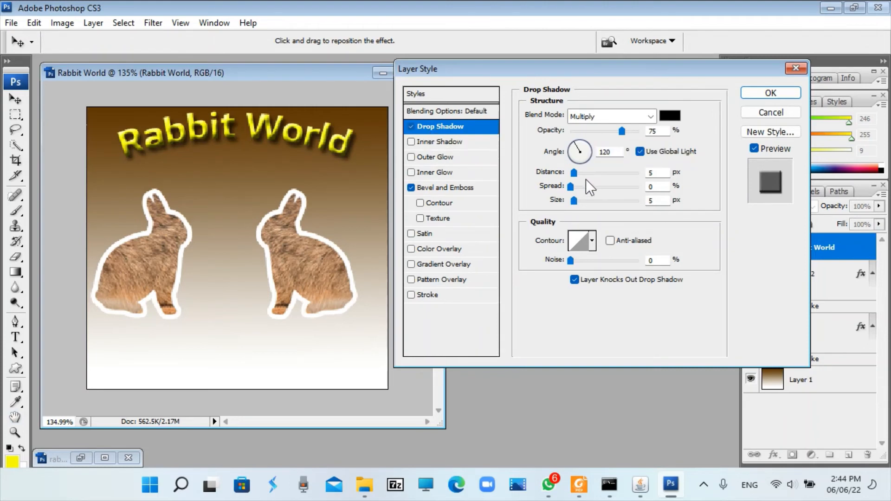
left_click_drag(573, 171, 576, 172)
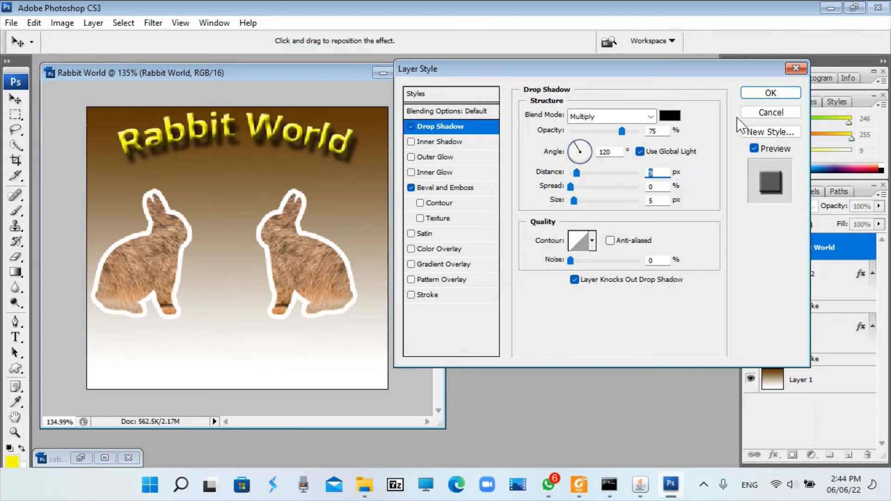
left_click(771, 95)
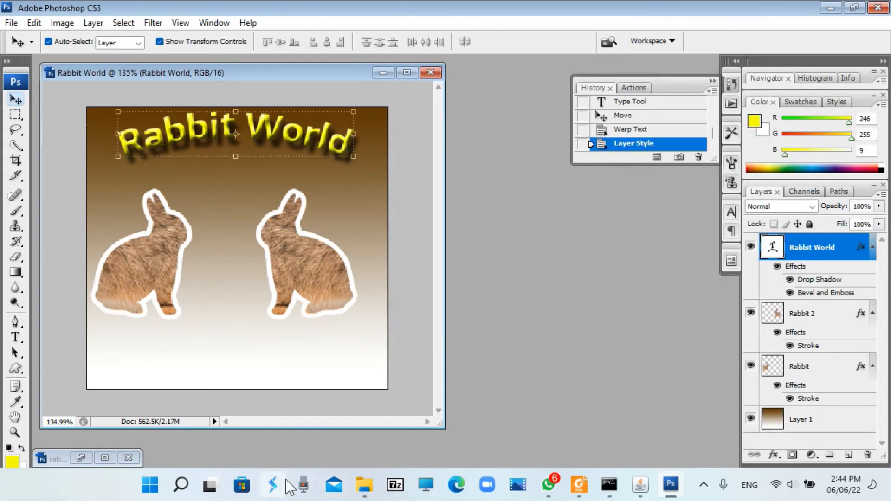
Step: Check the grass task in Foxit PDF Reader, return to Photoshop, and choose the broad-bladed grass after replacing the custom shapes with the Nature set
left_click(579, 485)
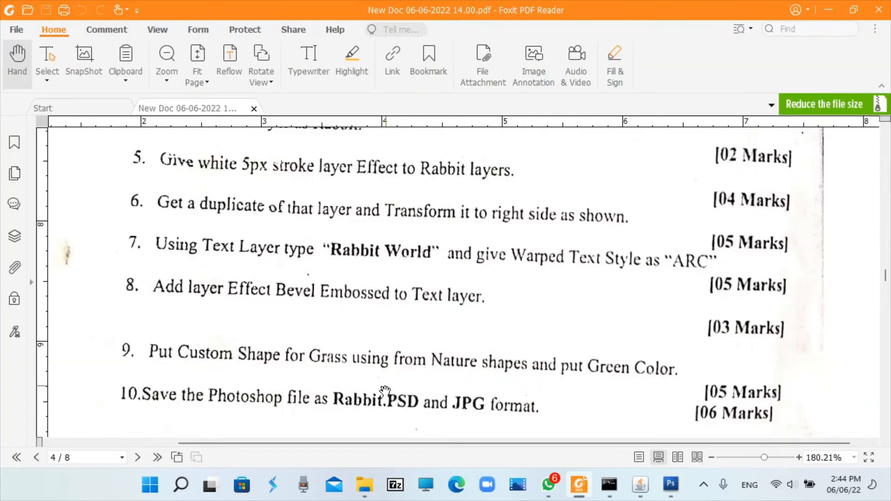
left_click_drag(381, 378, 374, 326)
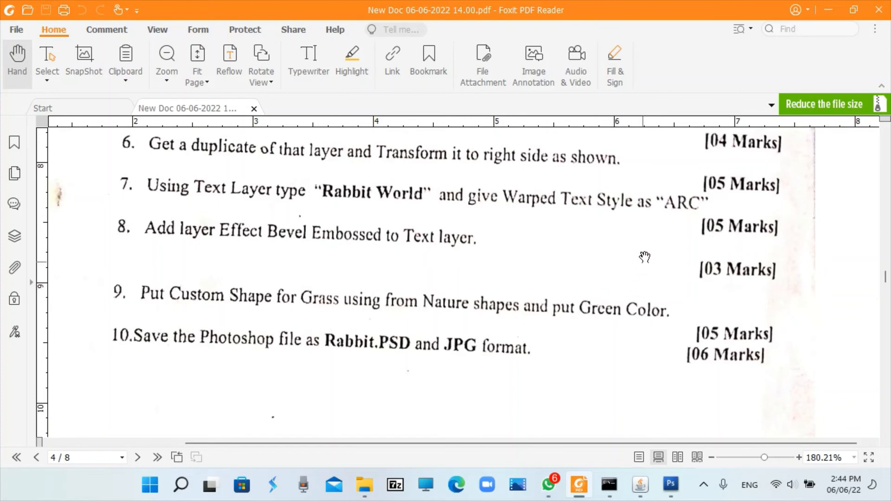
left_click(668, 485)
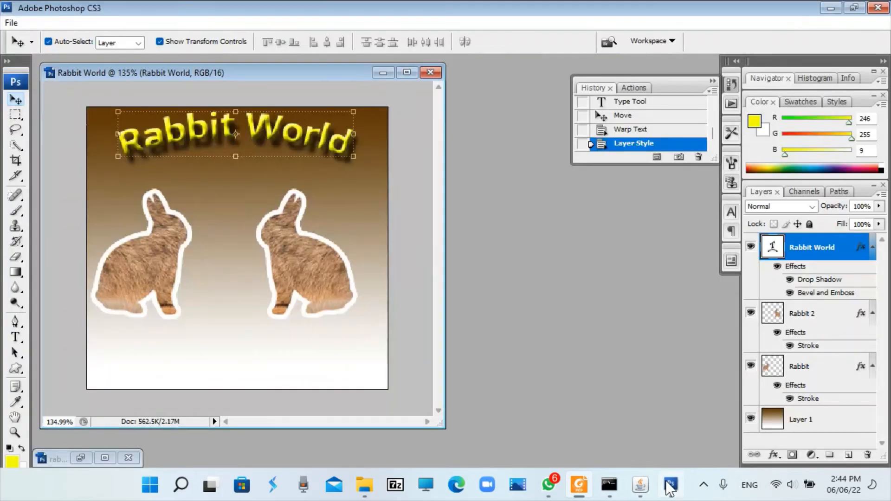
left_click(15, 369)
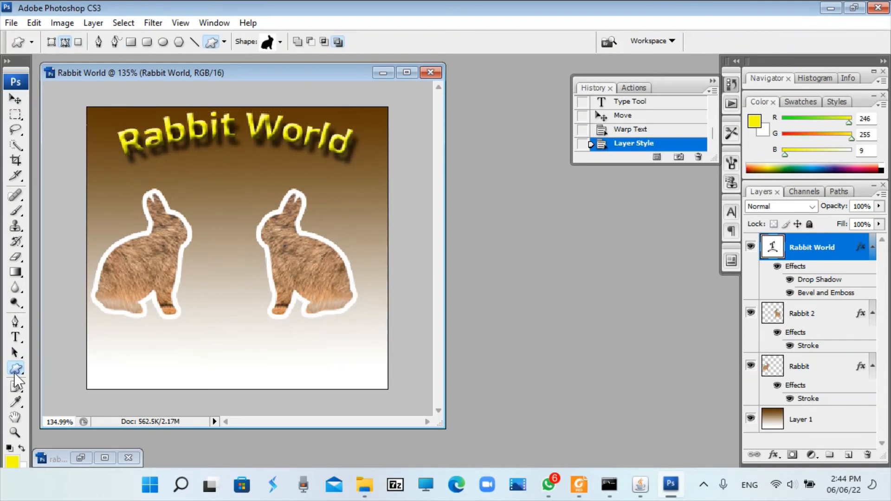
left_click(280, 44)
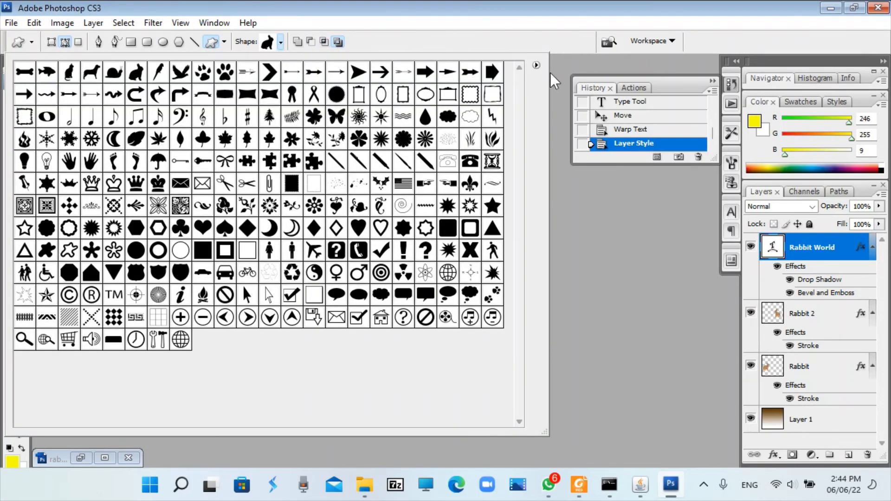
left_click(537, 65)
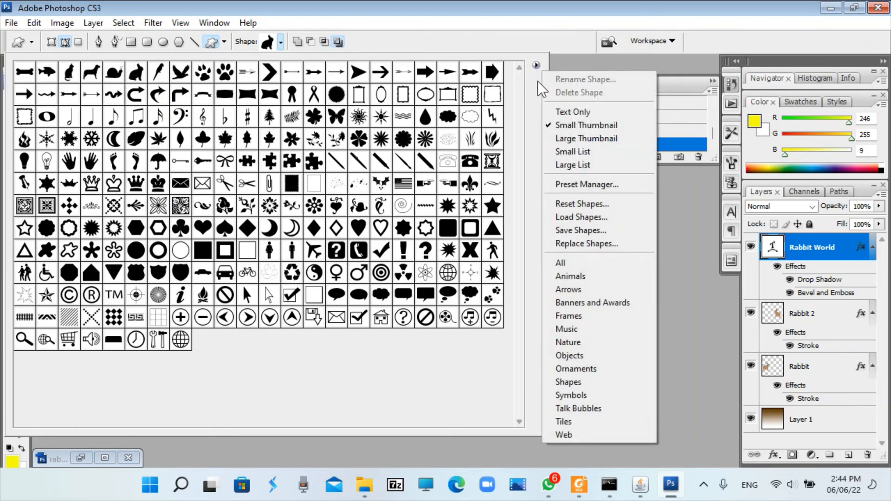
left_click(568, 344)
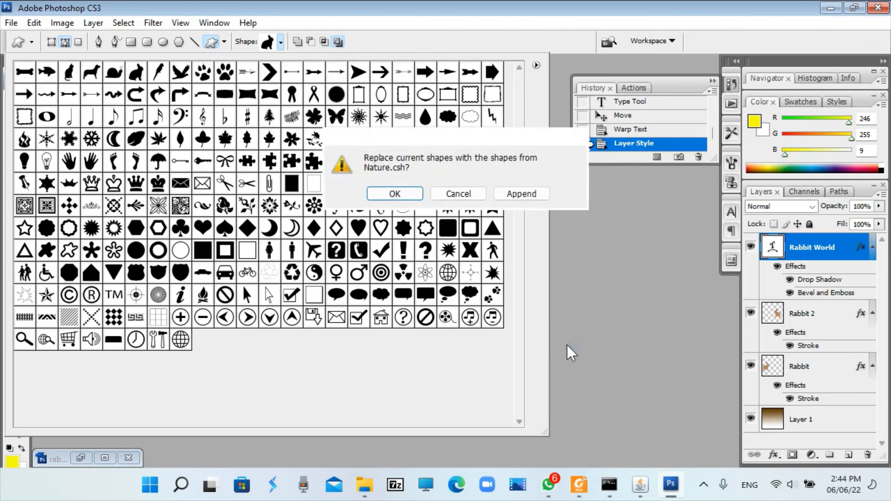
left_click(408, 192)
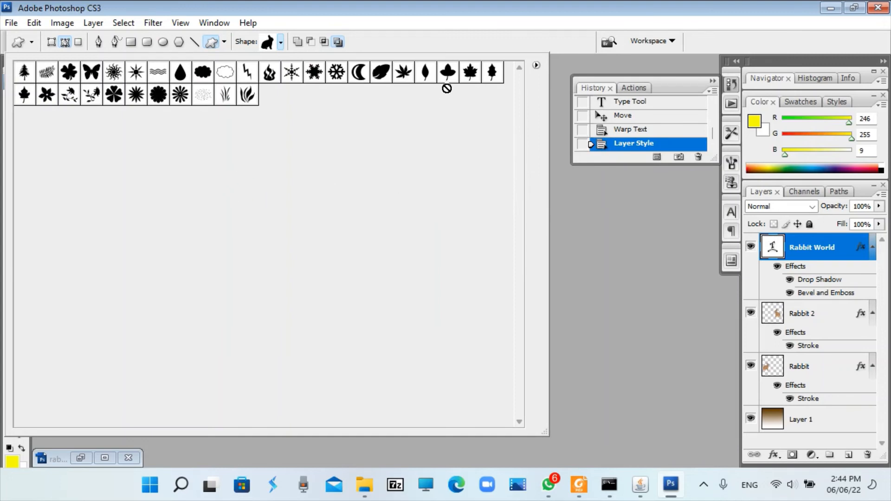
left_click(247, 97)
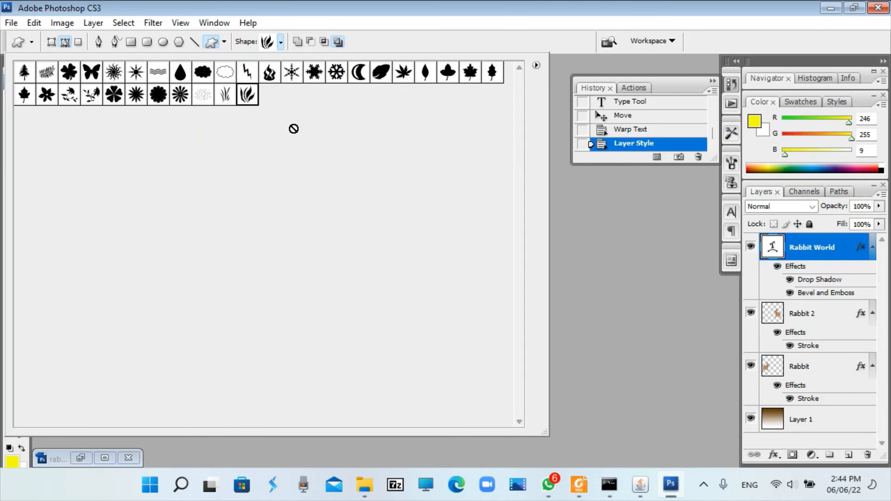
left_click(658, 262)
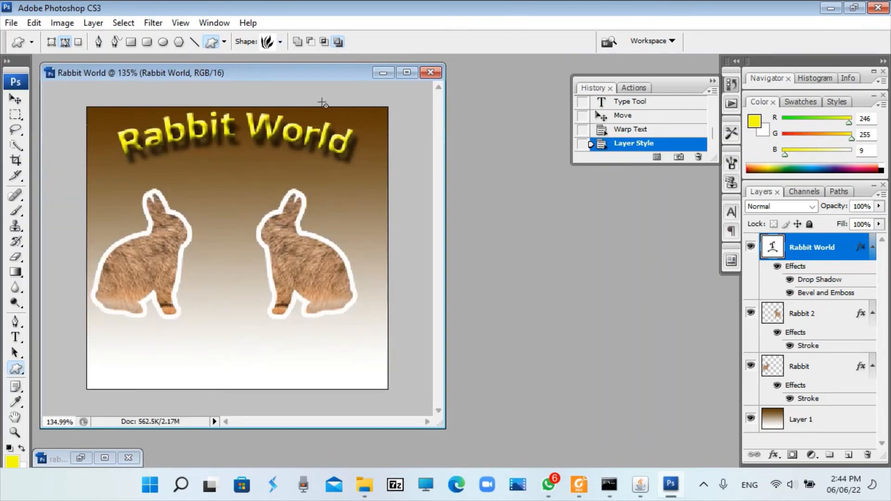
Step: Set the foreground color to green (RGB 23, 199, 43)
left_click(13, 461)
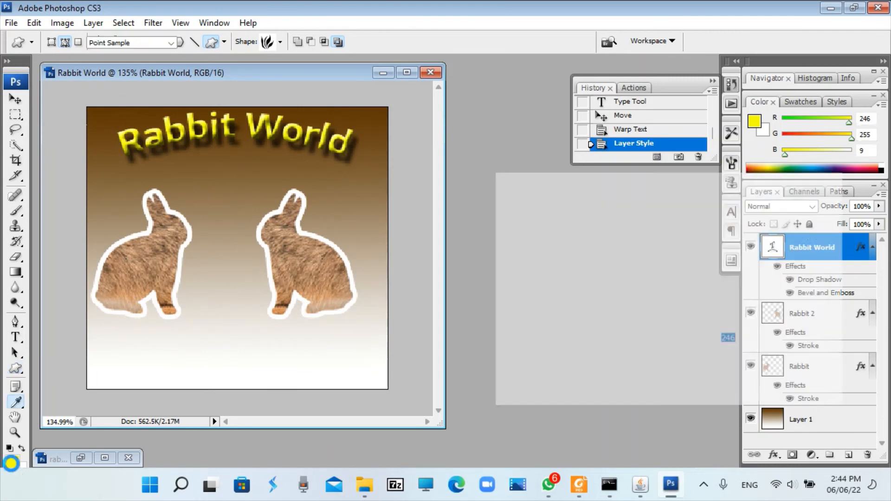
left_click(683, 316)
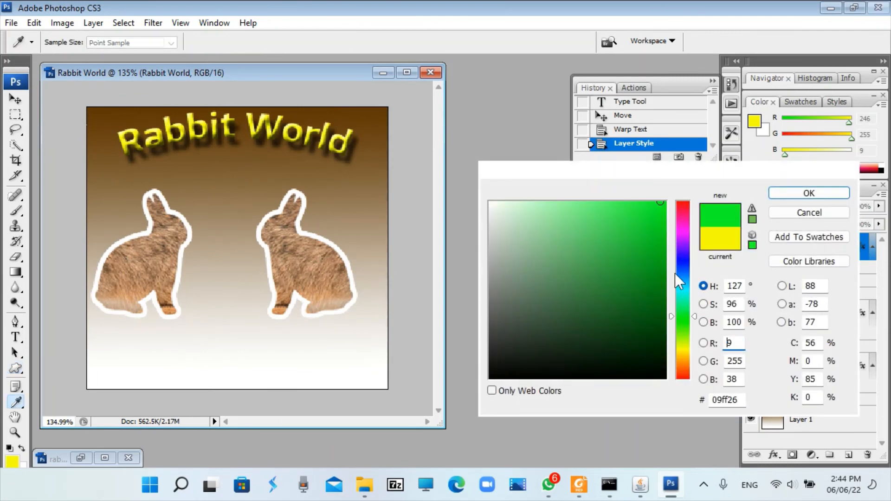
left_click(646, 240)
left_click(809, 193)
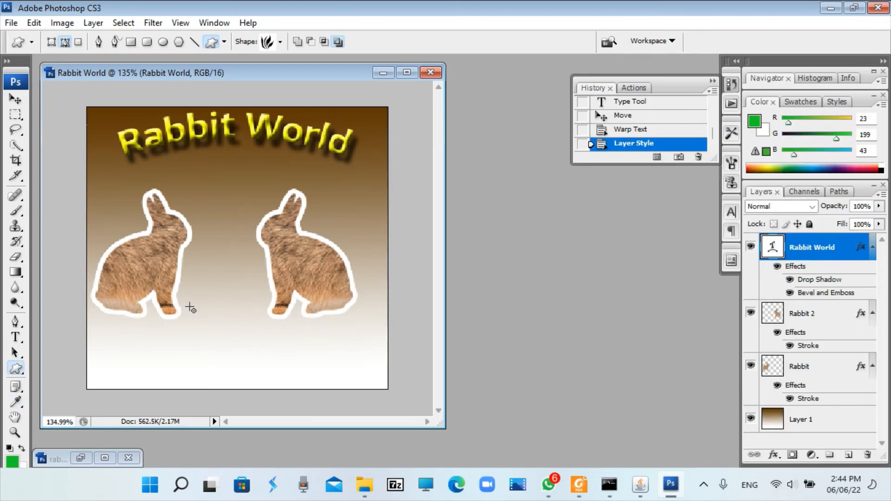
Step: Draw the green grass as a shape layer without a layer style and place it at the canvas's lower edge between the rabbits
left_click_drag(194, 315, 258, 388)
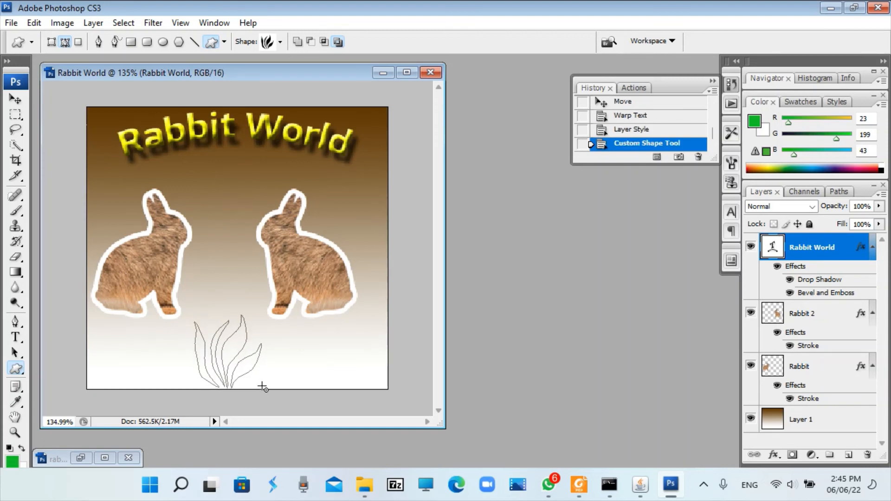
left_click(50, 43)
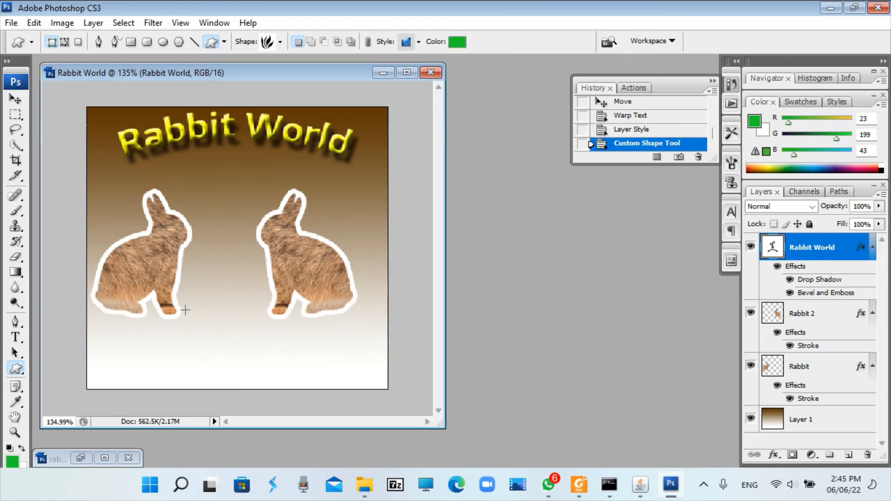
left_click_drag(185, 310, 262, 385)
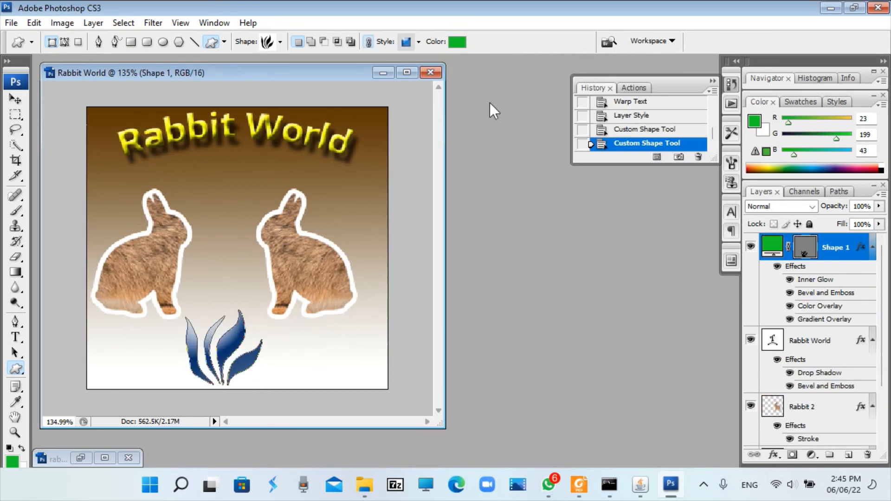
left_click(419, 42)
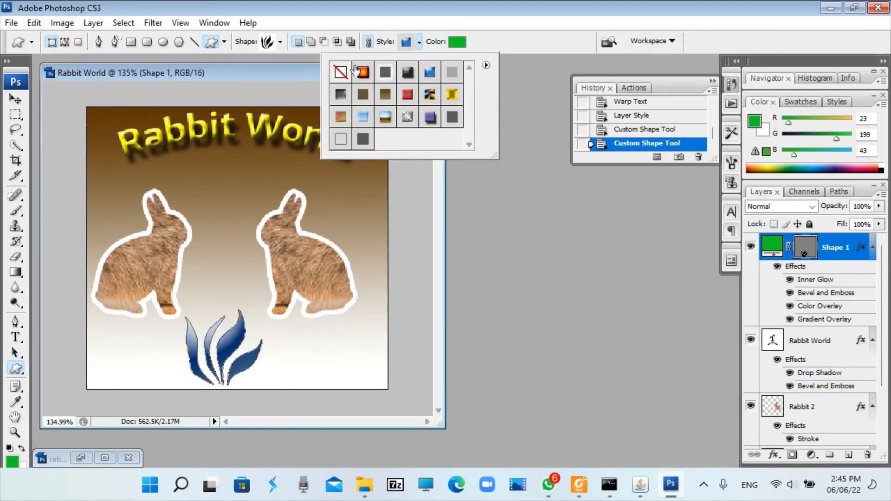
left_click(340, 72)
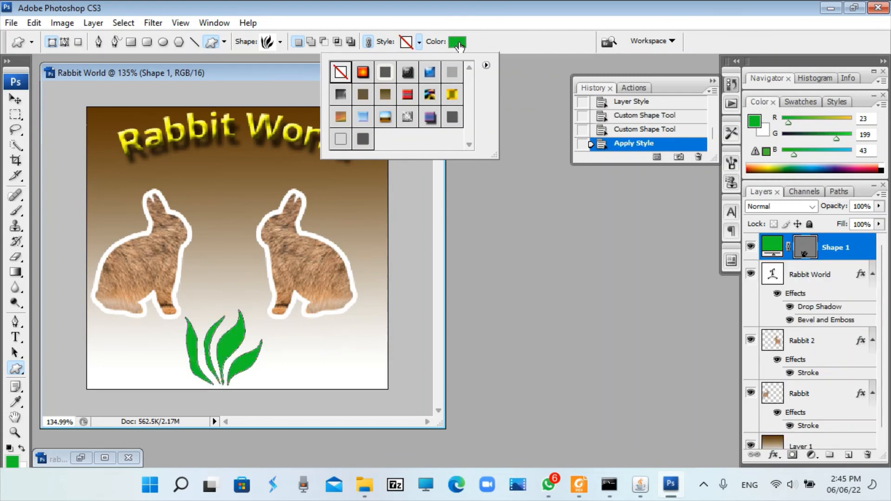
left_click(15, 98)
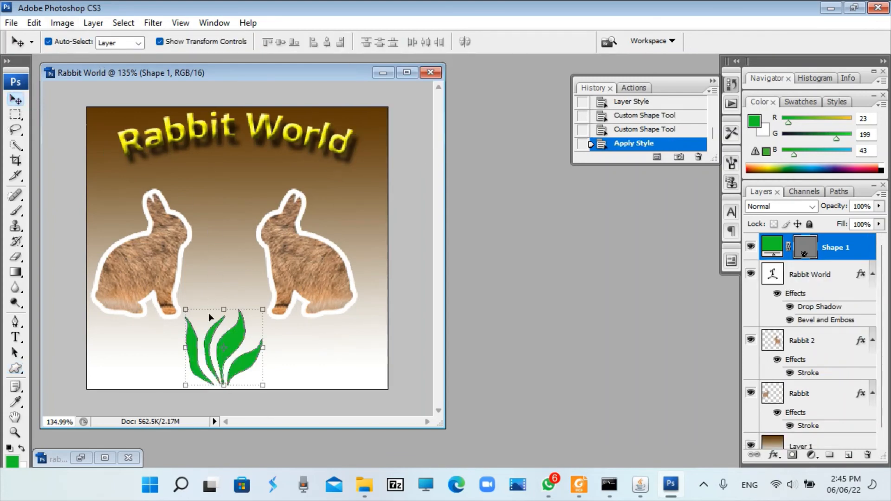
left_click_drag(234, 353, 245, 356)
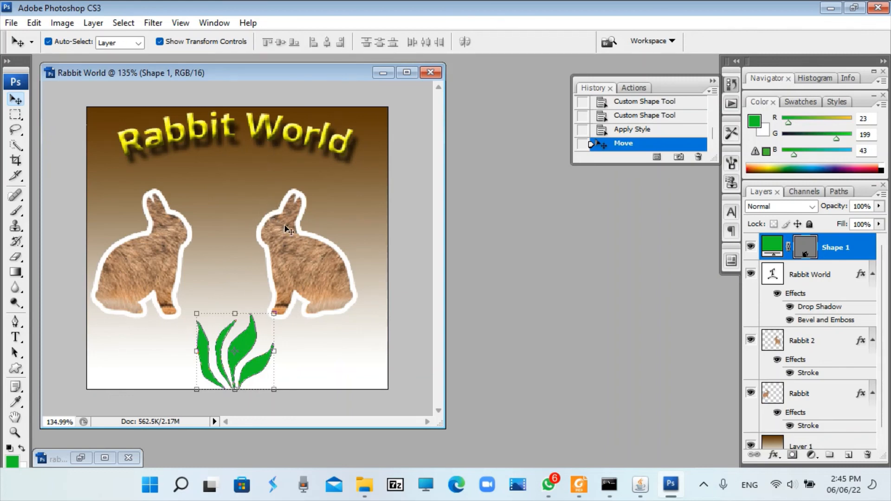
Step: Save the layered document to the Desktop in Photoshop format as Rabbit World.psd
left_click(11, 23)
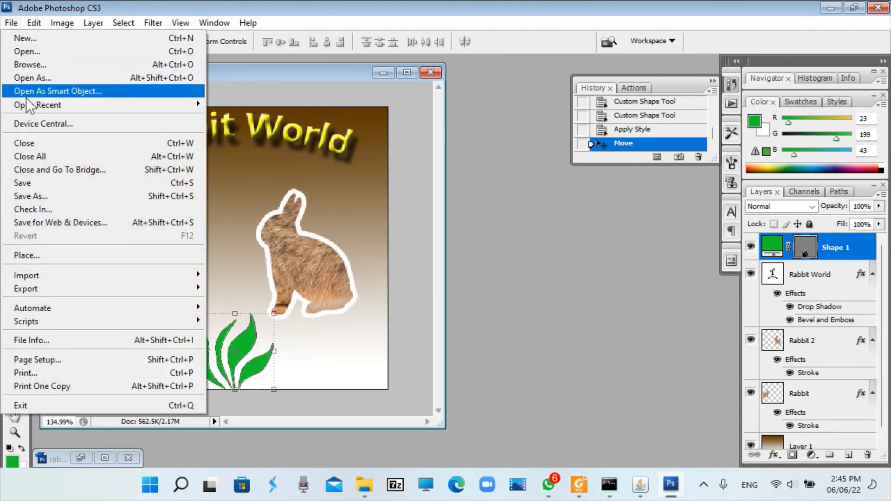
left_click(48, 185)
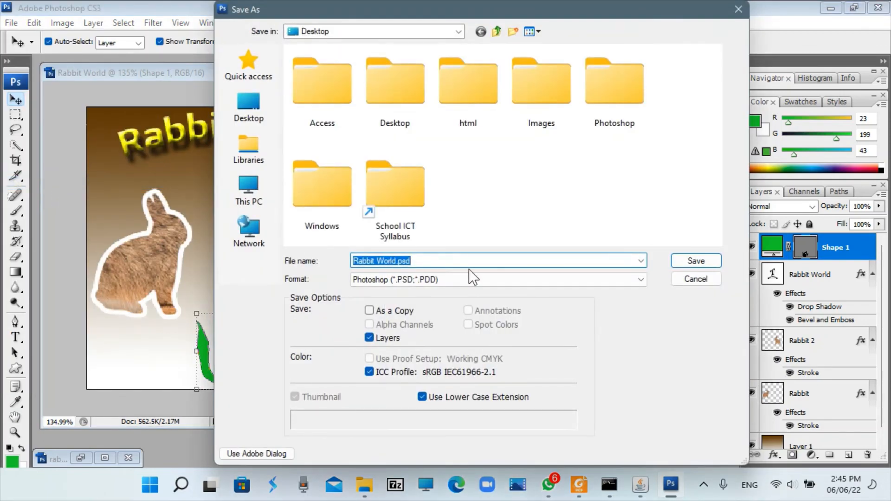
left_click(705, 261)
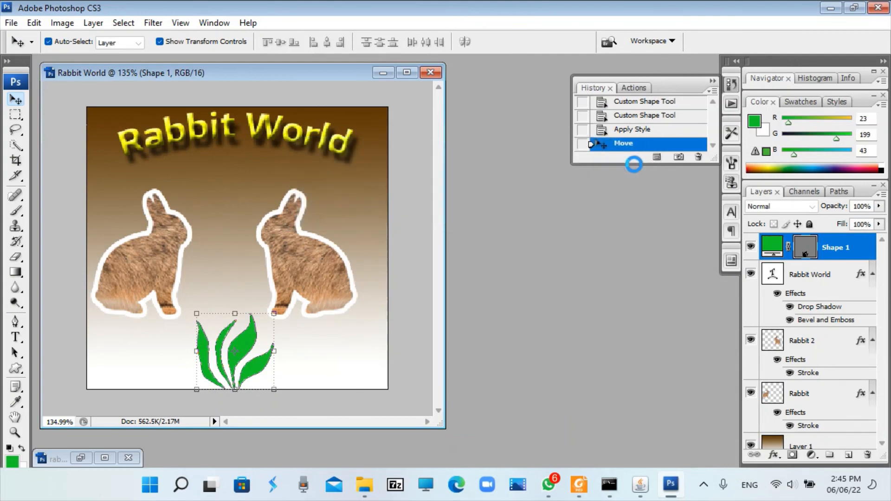
left_click(634, 167)
Step: Save a PNG copy to the Desktop as Rabbit World copy.png with interlacing set to None
left_click(12, 27)
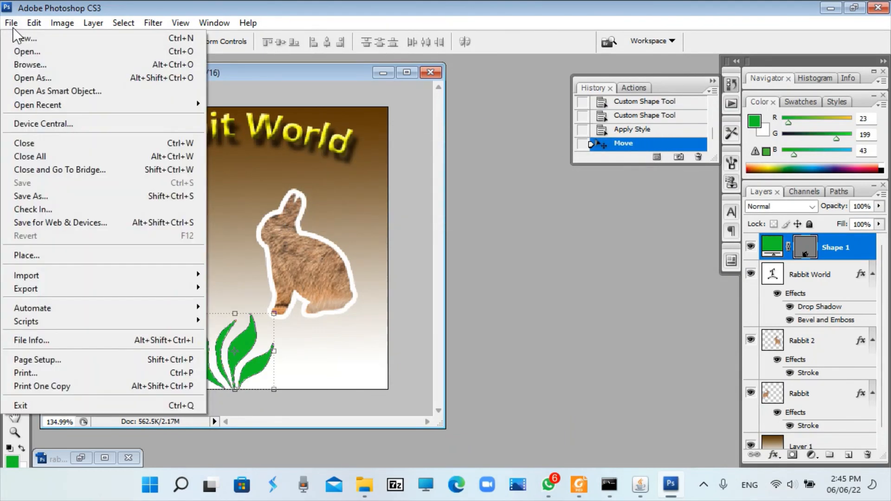
left_click(29, 197)
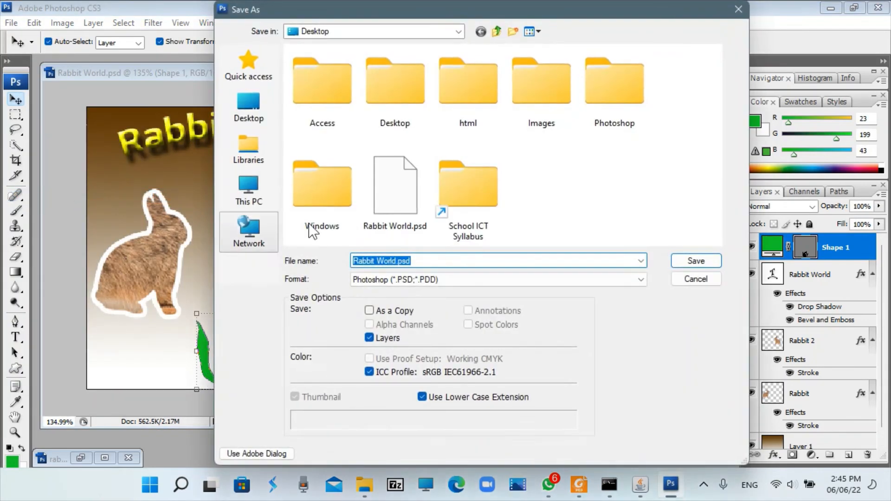
left_click(458, 280)
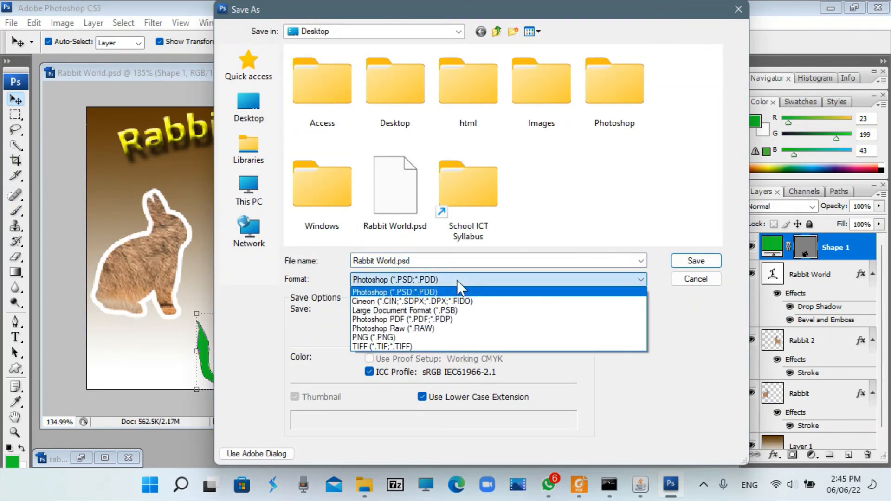
left_click(369, 334)
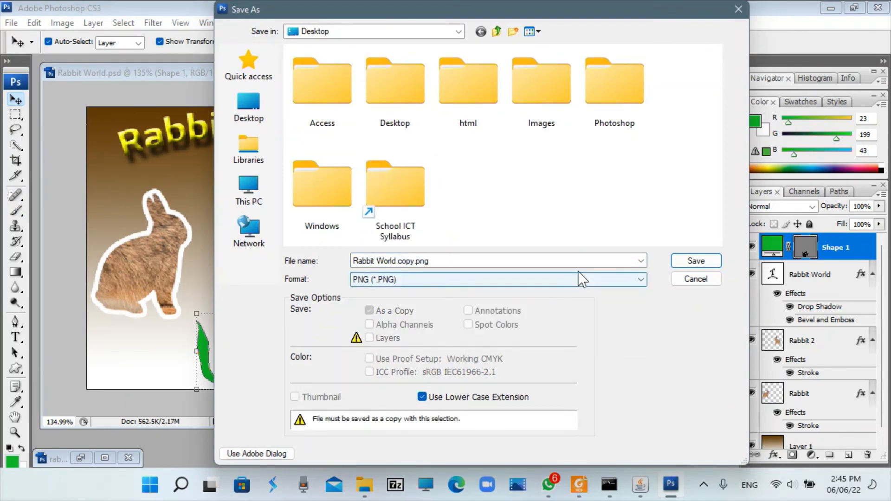
left_click(688, 260)
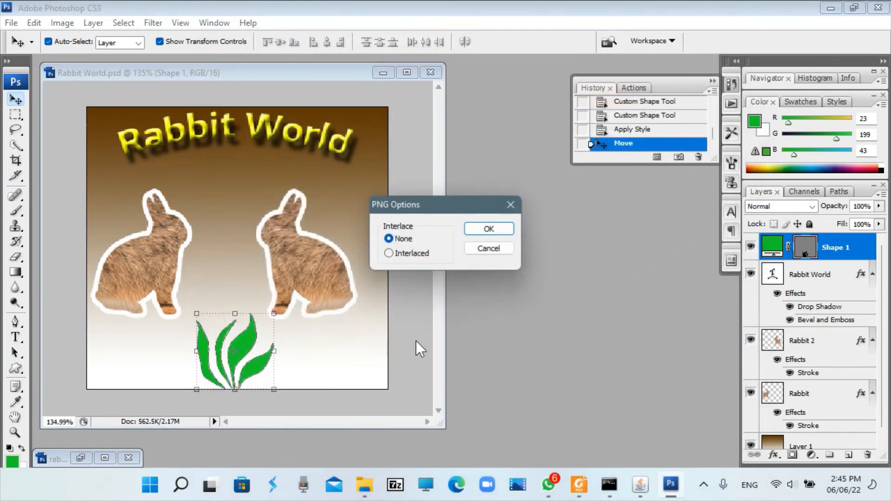
left_click(486, 229)
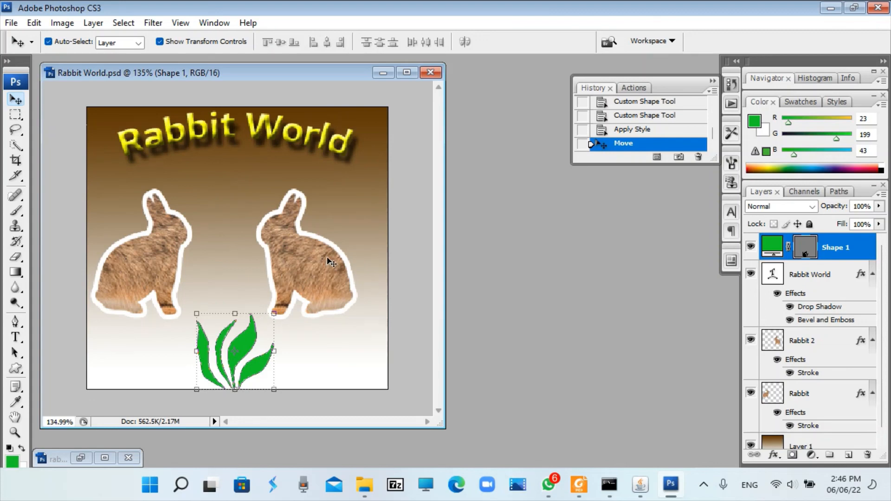
left_click(34, 22)
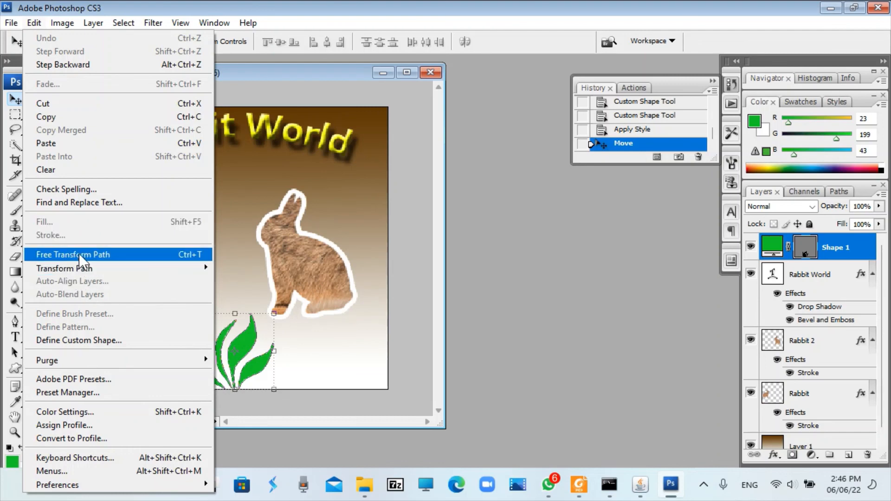
left_click(472, 187)
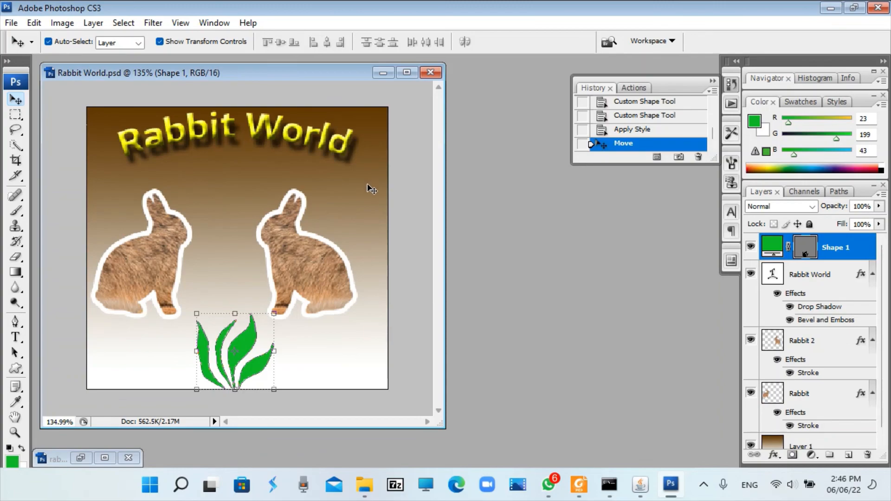